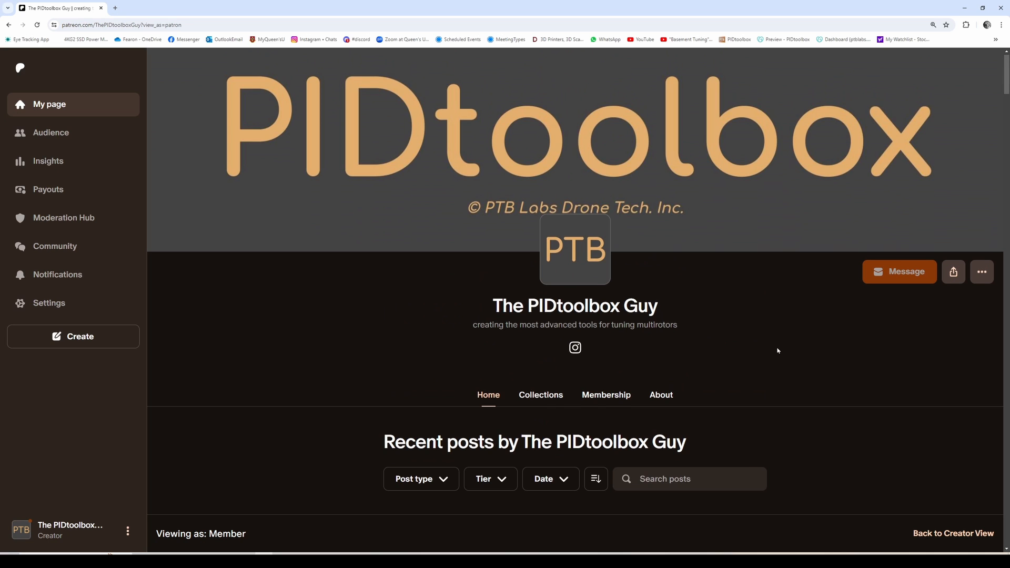
Step: Look through the PIDtoolbox Pro (v0.7) post on the PIDtoolbox Patreon page
{"action": "scroll", "coordinate": [777, 351], "scroll_direction": "down", "scroll_amount": 8}
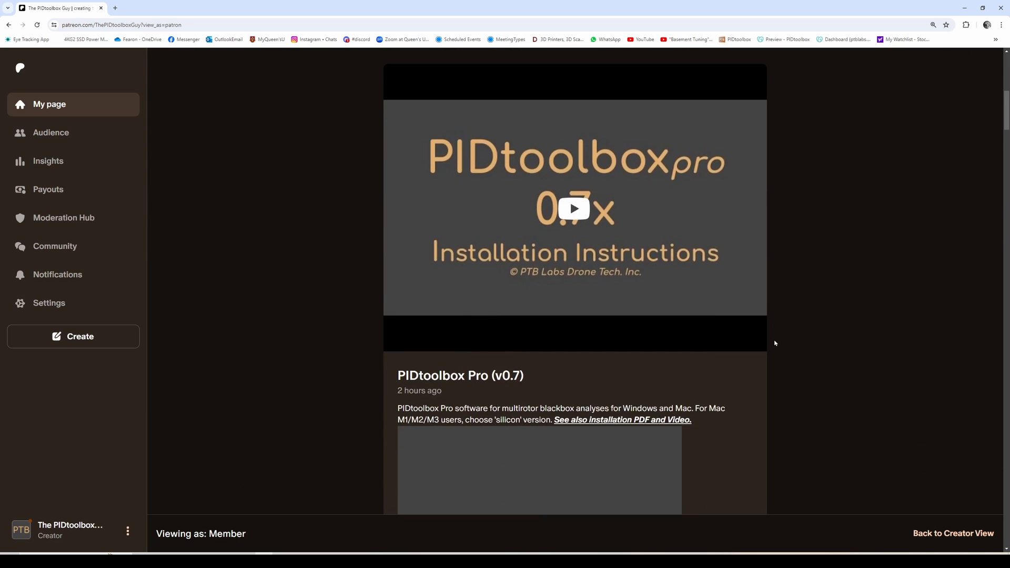
{"action": "scroll", "coordinate": [775, 343], "scroll_direction": "down", "scroll_amount": 5}
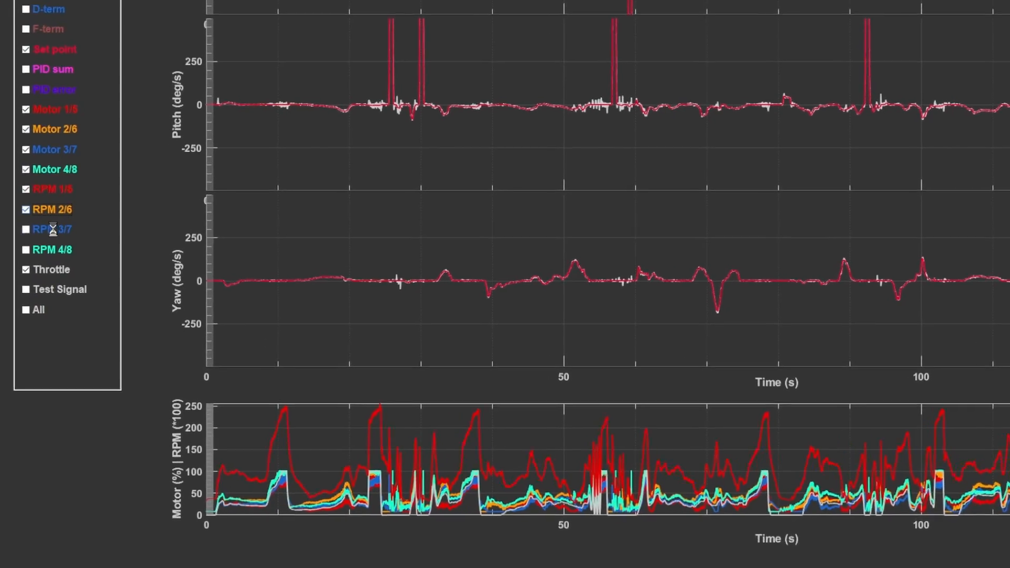
Step: Add the RPM 3/7 and RPM 4/8 traces to the motor plot in the Log Viewer
{"action": "left_click", "coordinate": [58, 247]}
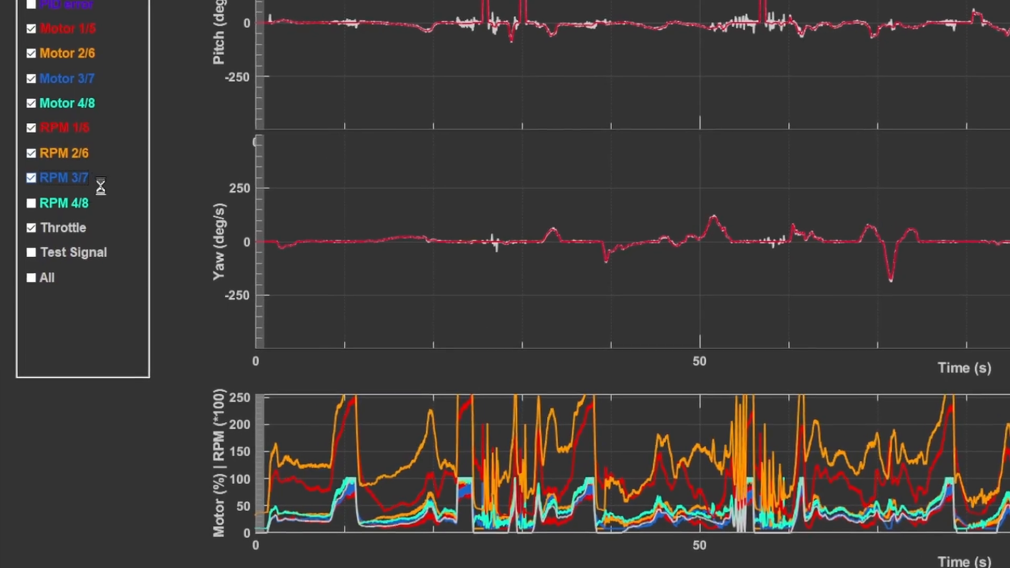
{"action": "left_click", "coordinate": [90, 204]}
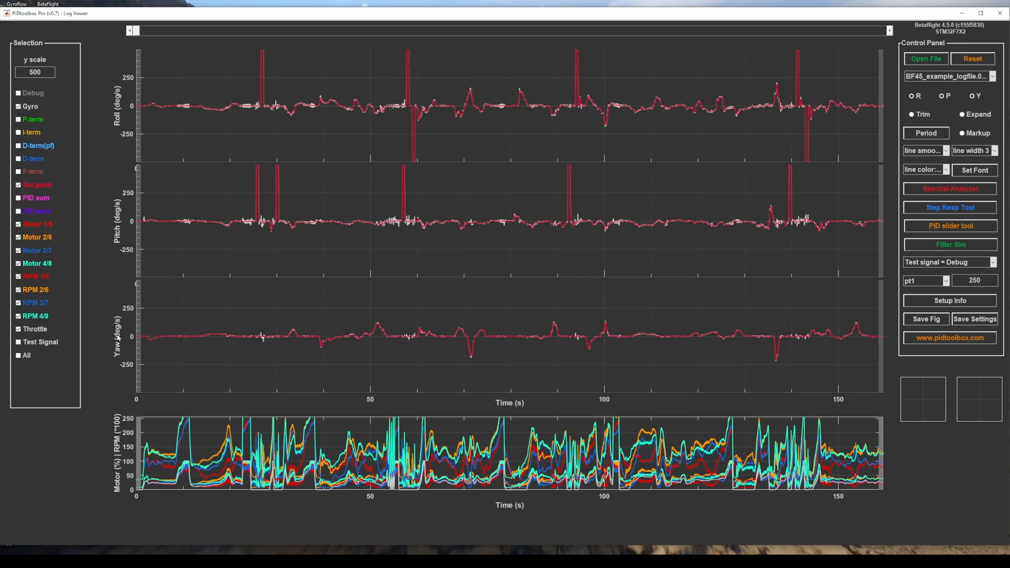
Step: Enlarge the roll plot and zoom in on the gyro and set point traces around 86 to 105 seconds
{"action": "left_click", "coordinate": [721, 151]}
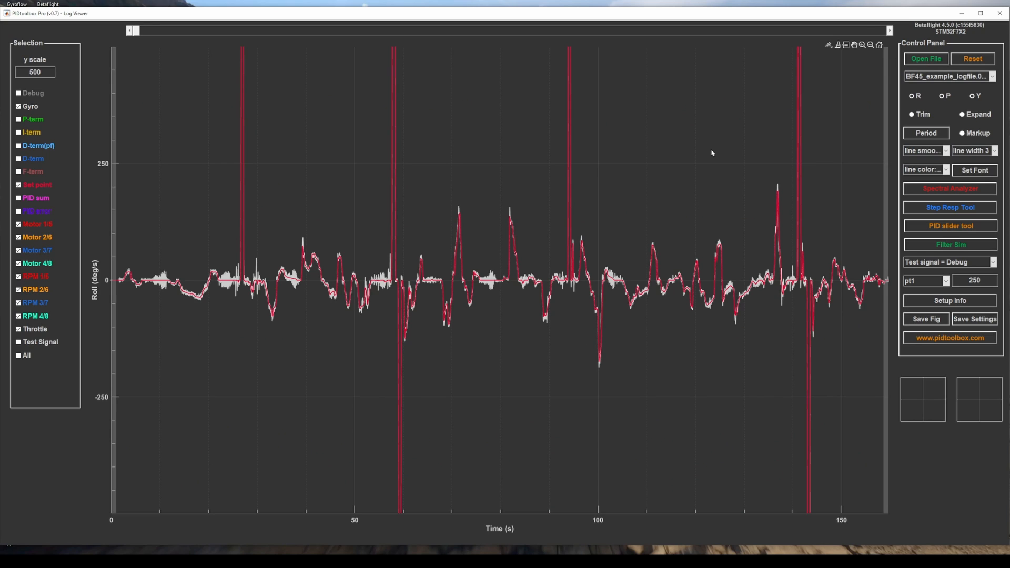
{"action": "left_click", "coordinate": [701, 189]}
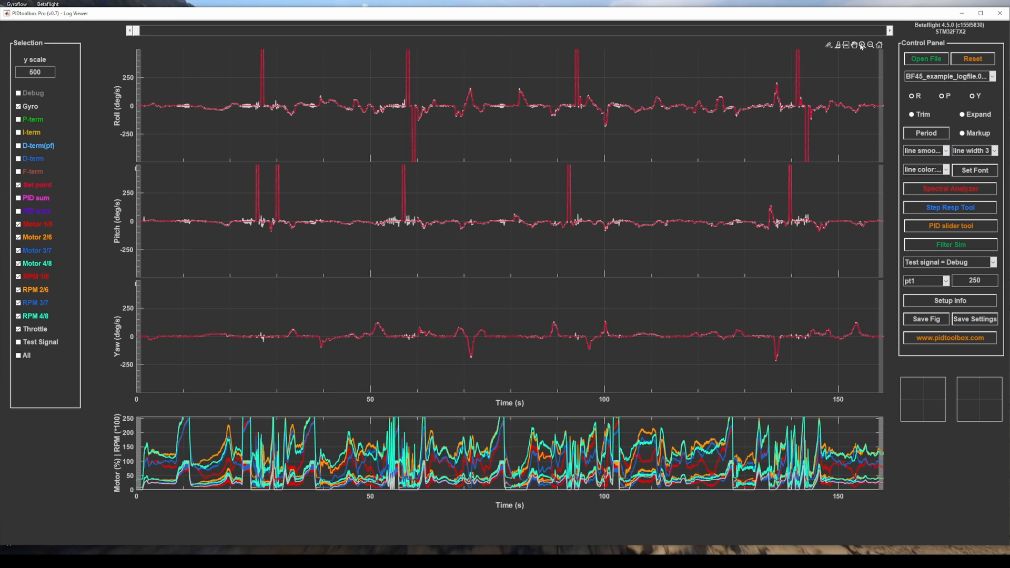
{"action": "left_click", "coordinate": [762, 69]}
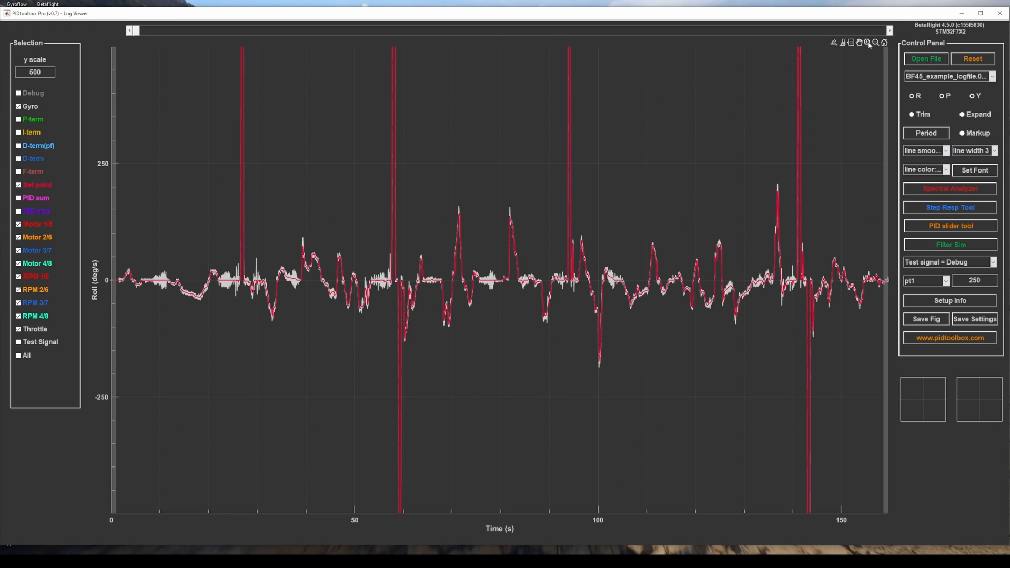
{"action": "left_click_drag", "start_coordinate": [626, 376], "coordinate": [542, 198]}
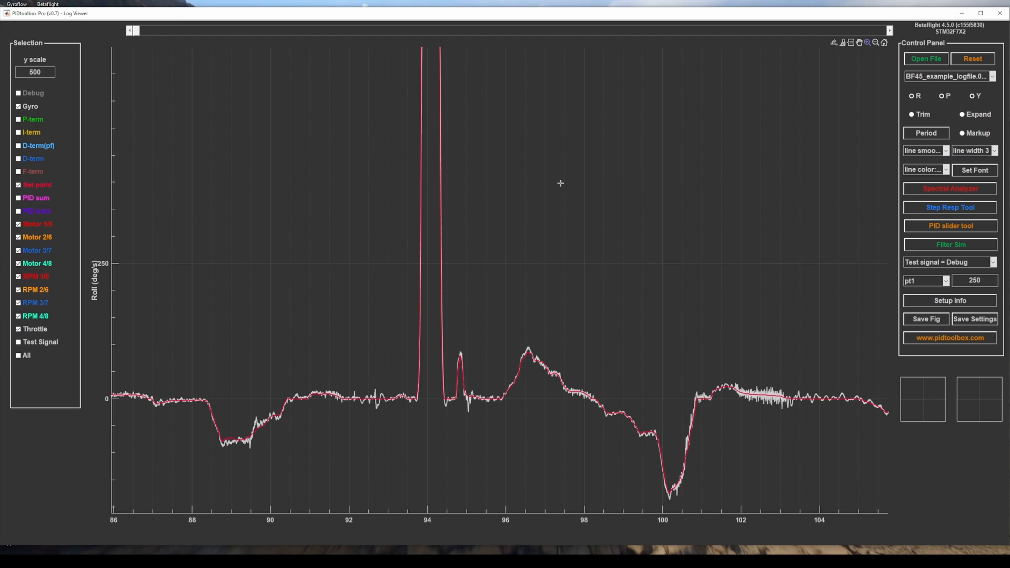
{"action": "left_click_drag", "start_coordinate": [539, 440], "coordinate": [375, 47]}
{"action": "left_click_drag", "start_coordinate": [255, 49], "coordinate": [549, 497]}
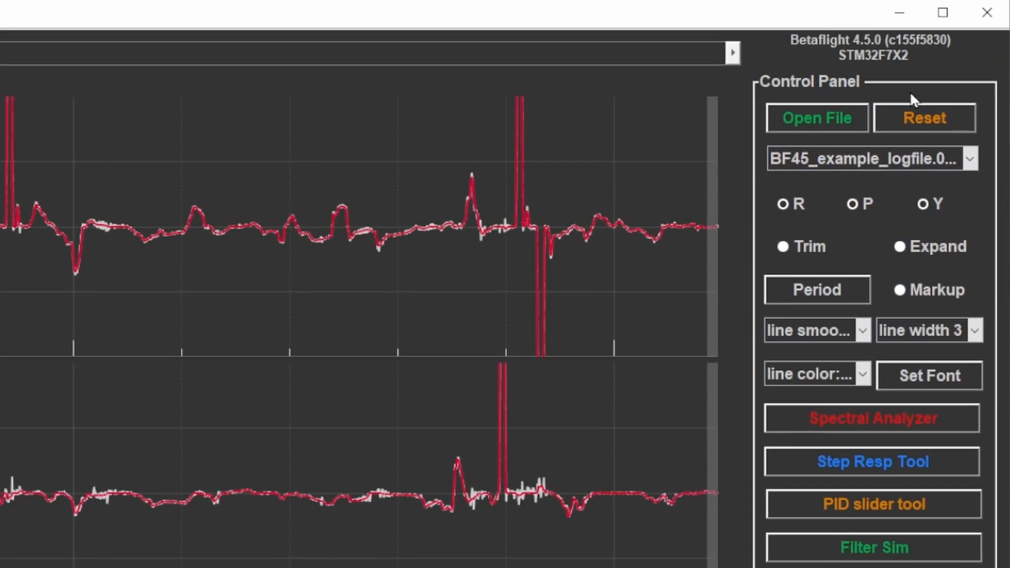
Step: Open the BF45_MotorPoles12, BF45_MotorPoles14, FETTEC, INAV and KISS_ULTRA log files from the PTBlogs folder
{"action": "left_click_drag", "start_coordinate": [181, 136], "coordinate": [138, 87]}
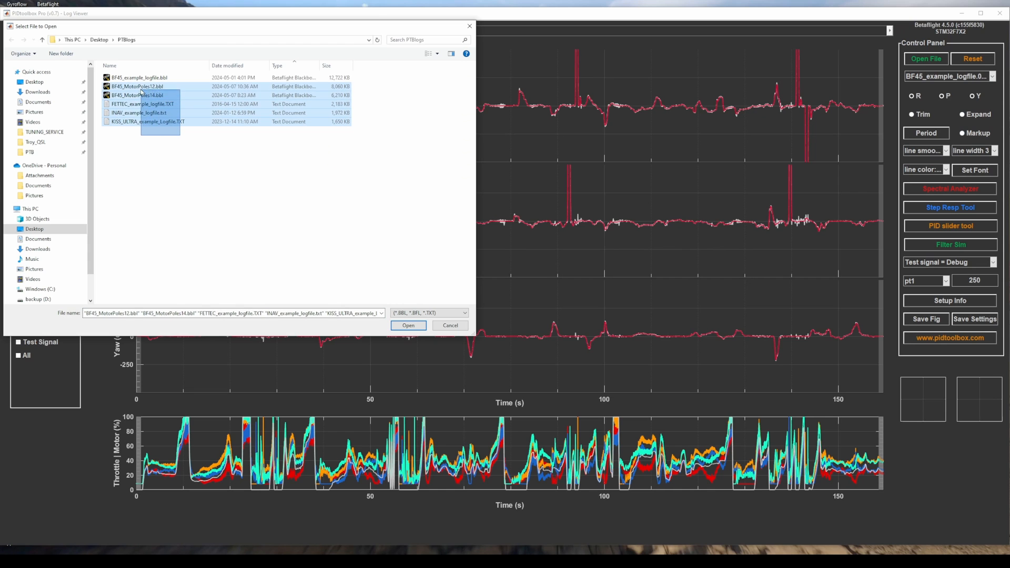
{"action": "left_click", "coordinate": [408, 326]}
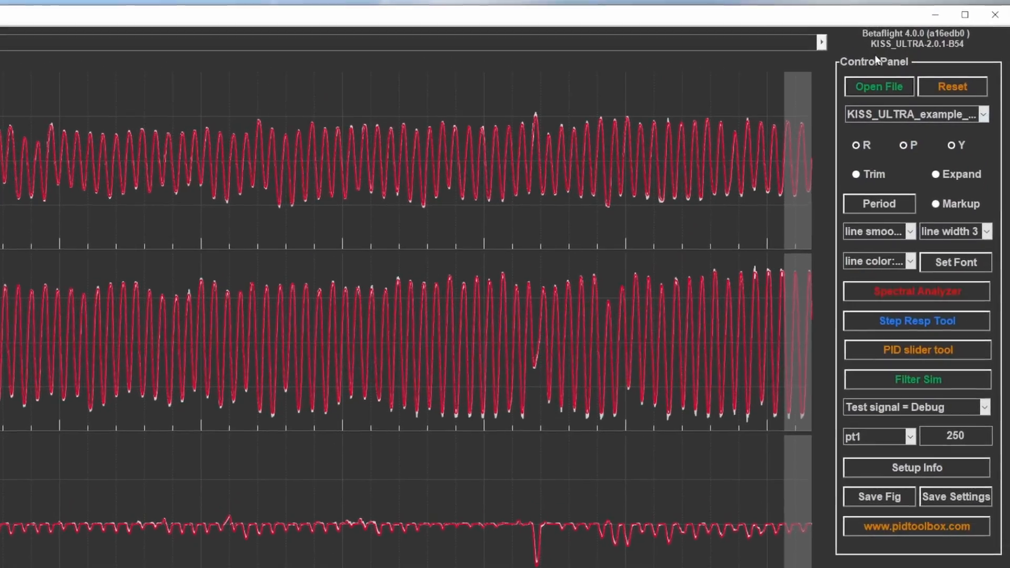
Step: View the BF45_MotorPoles14.01.csv log, and switch the display to FETTEC_example_logfile.04.csv
{"action": "left_click", "coordinate": [894, 115]}
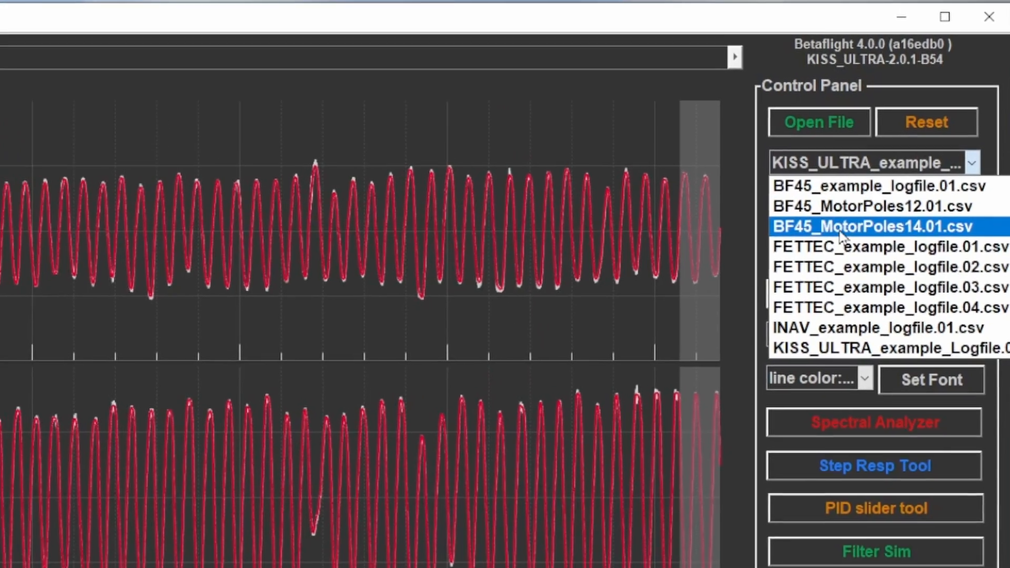
{"action": "left_click", "coordinate": [841, 230]}
{"action": "left_click", "coordinate": [852, 163]}
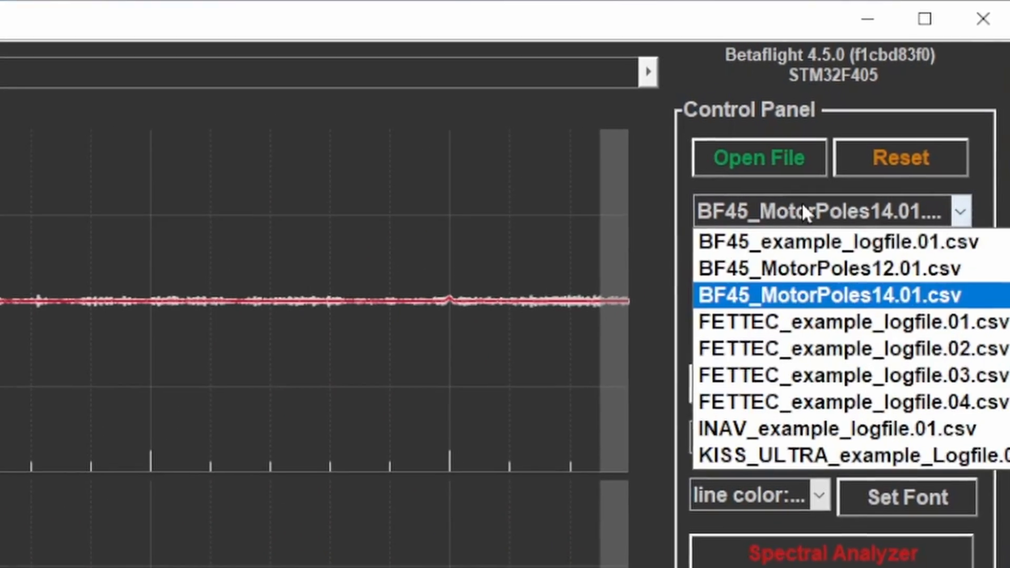
{"action": "left_click", "coordinate": [793, 400]}
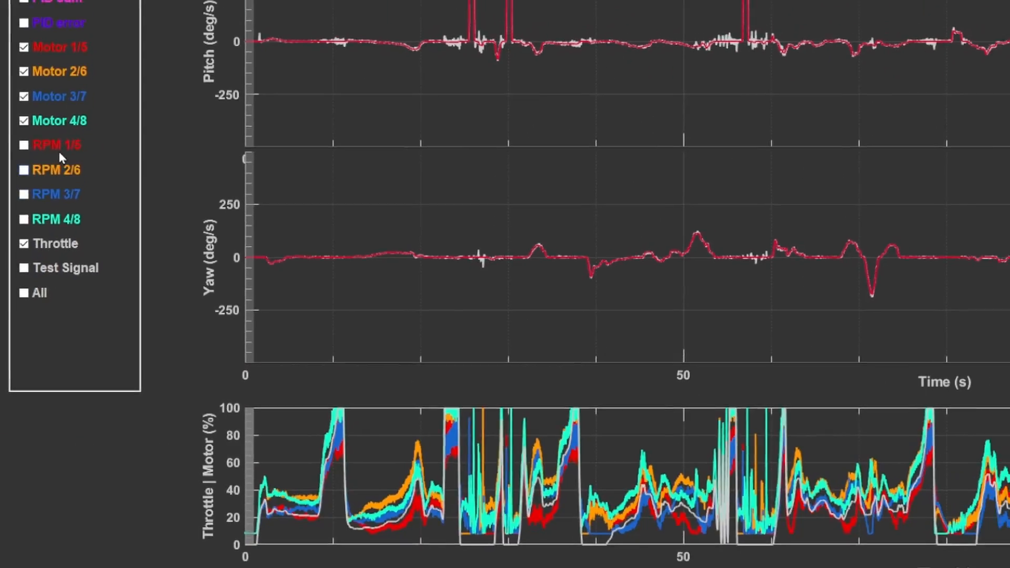
Step: Show the RPM 1/5, 2/6, 3/7 and 4/8 traces in the motor plot of the BF45 example log
{"action": "left_click", "coordinate": [37, 146]}
{"action": "left_click", "coordinate": [39, 171]}
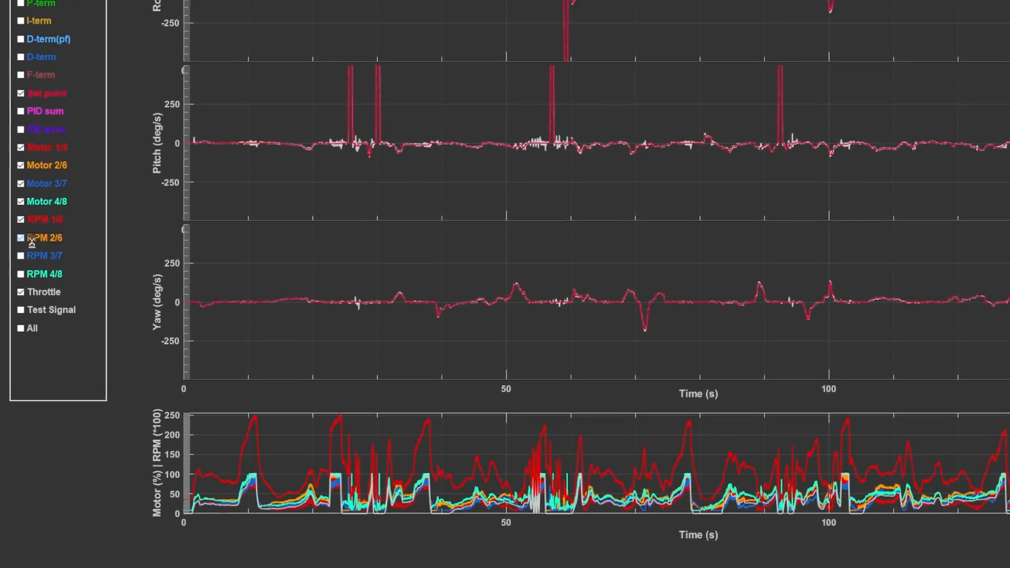
{"action": "left_click", "coordinate": [31, 257]}
{"action": "left_click", "coordinate": [30, 275]}
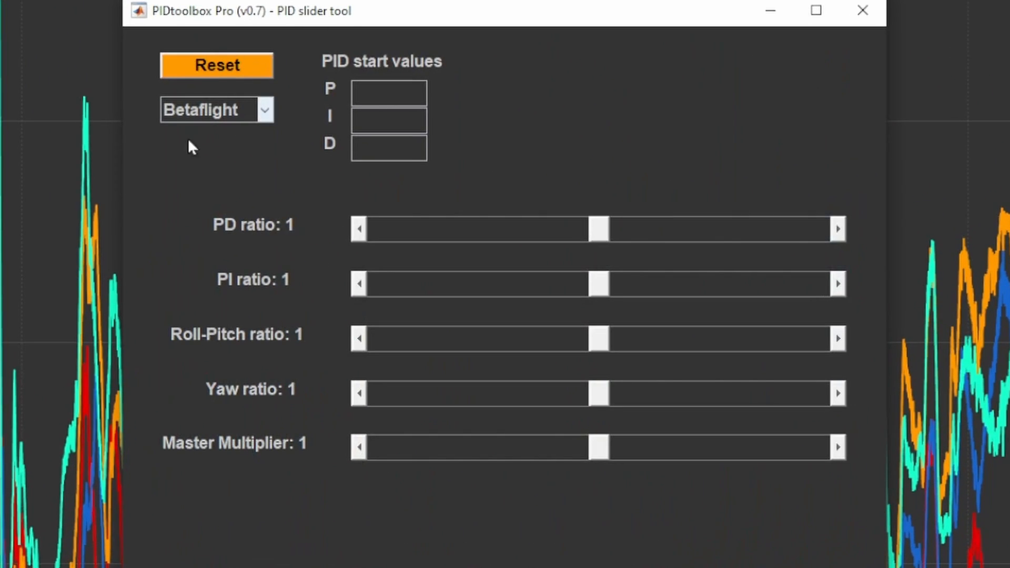
Step: Set the PID slider tool to FETTEC firmware, raise the PD ratio, and lower the PI and Roll-Pitch ratios
{"action": "left_click", "coordinate": [264, 109]}
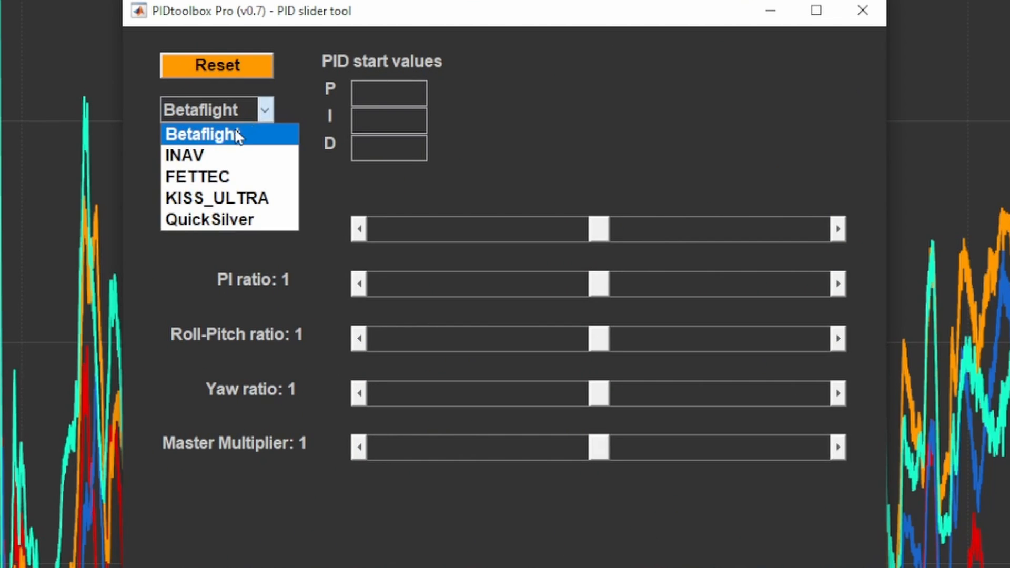
{"action": "left_click", "coordinate": [201, 177]}
{"action": "left_click", "coordinate": [701, 228]}
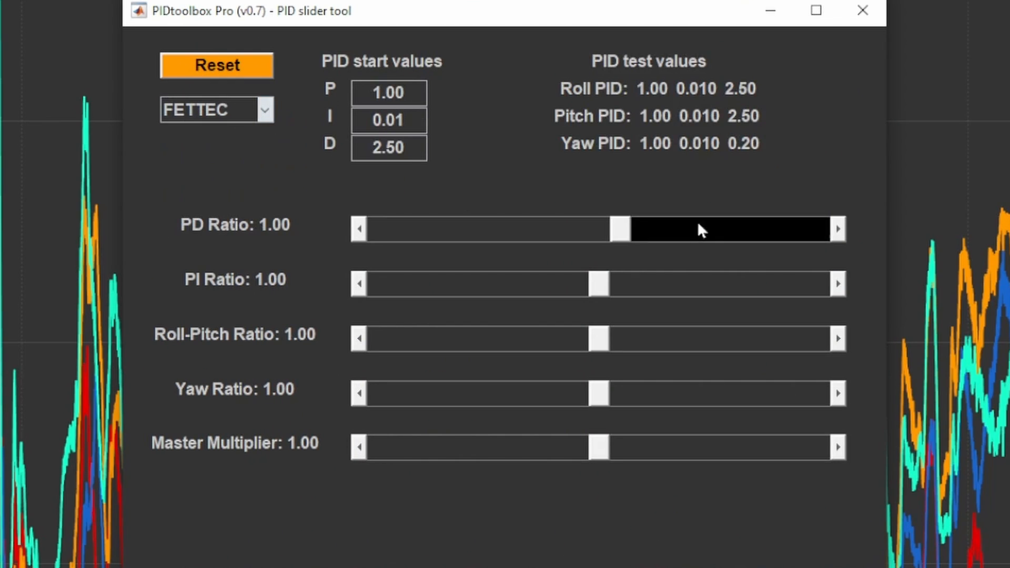
{"action": "left_click", "coordinate": [513, 281]}
{"action": "left_click", "coordinate": [474, 339]}
Step: Switch the PID slider tool to KISS_ULTRA firmware and reset its values
{"action": "left_click", "coordinate": [236, 111]}
{"action": "left_click", "coordinate": [210, 196]}
{"action": "left_click", "coordinate": [235, 70]}
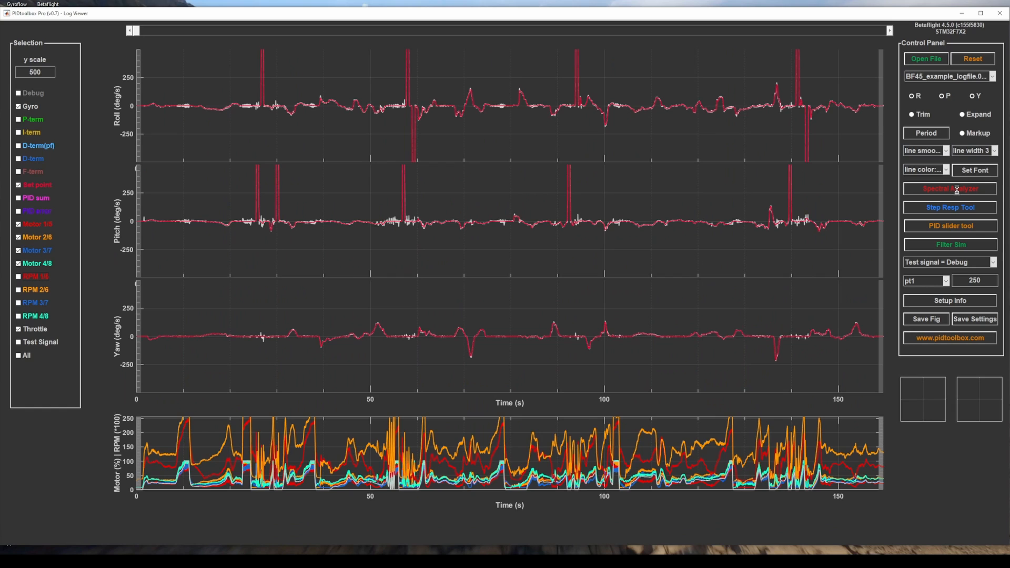
Step: Plot the Motors spectrum of the BF45 example log in the Spectral Analyzer with high smoothing
{"action": "left_click", "coordinate": [956, 190]}
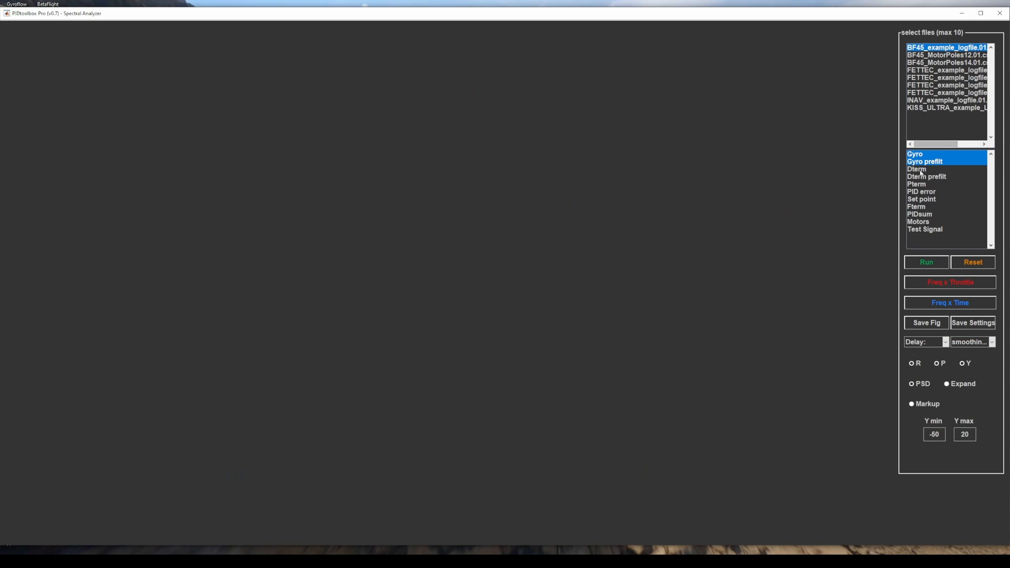
{"action": "left_click", "coordinate": [922, 184]}
{"action": "left_click", "coordinate": [921, 207]}
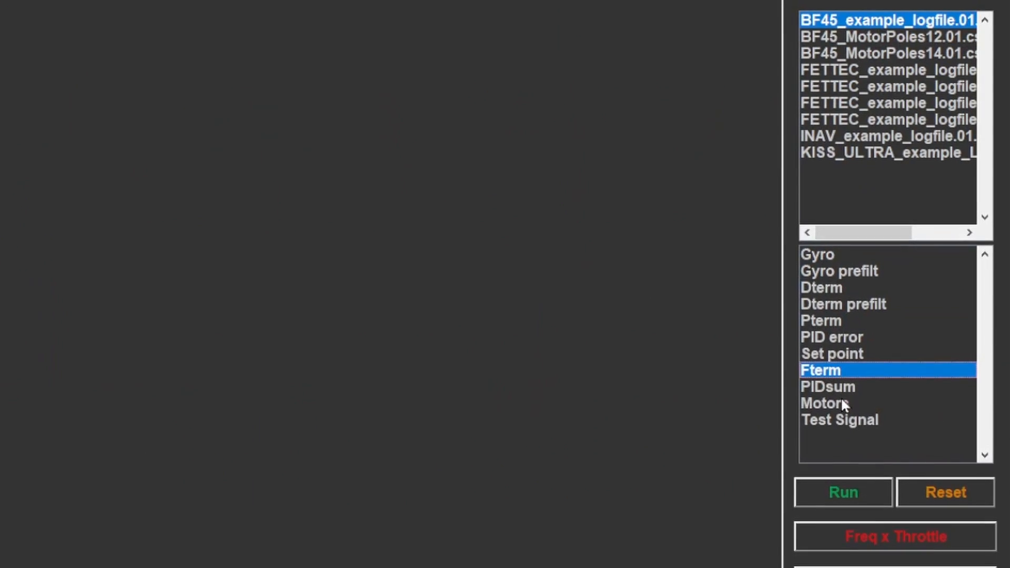
{"action": "left_click", "coordinate": [842, 404]}
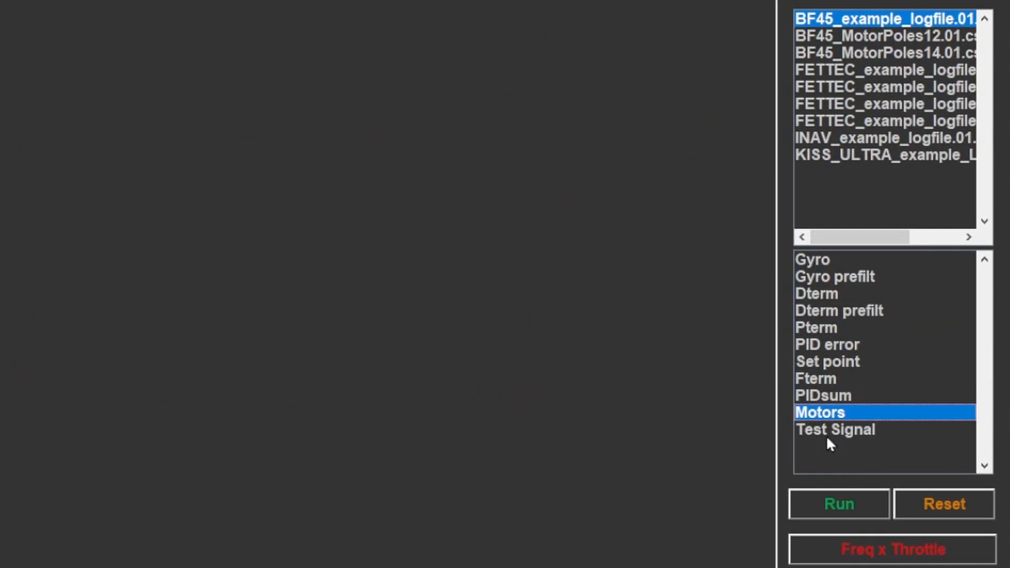
{"action": "left_click", "coordinate": [844, 503]}
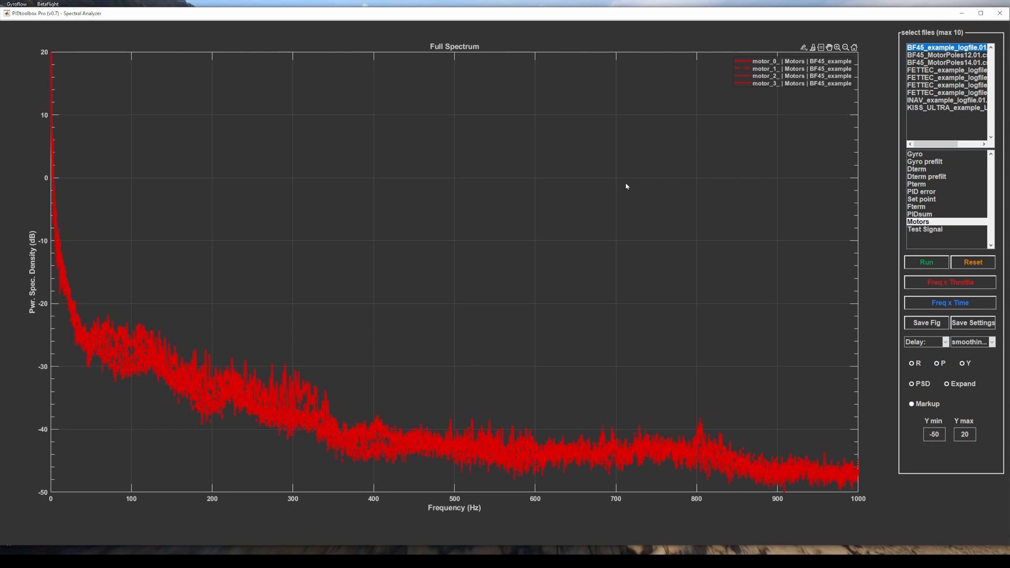
{"action": "left_click", "coordinate": [992, 342]}
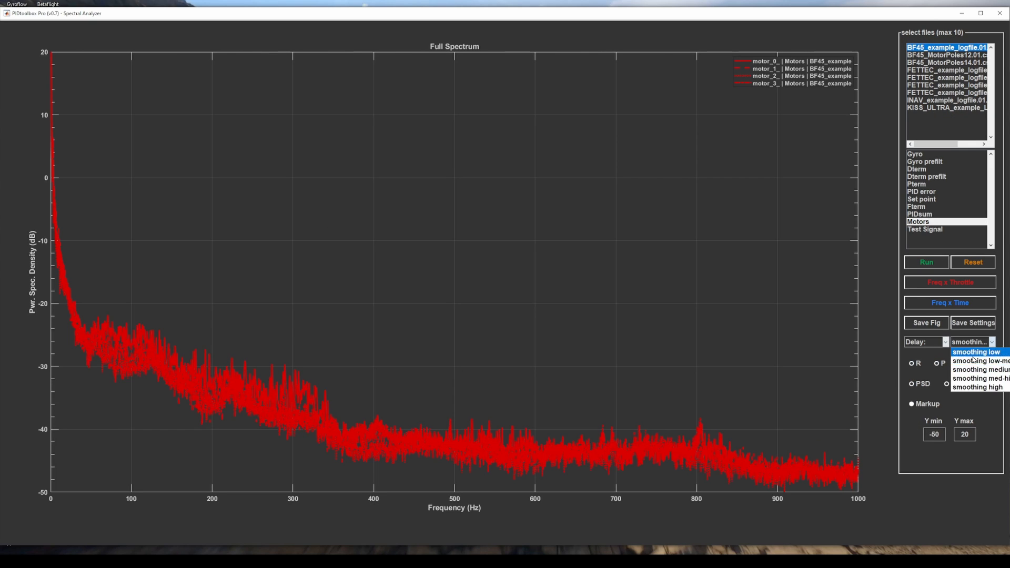
{"action": "left_click", "coordinate": [973, 389]}
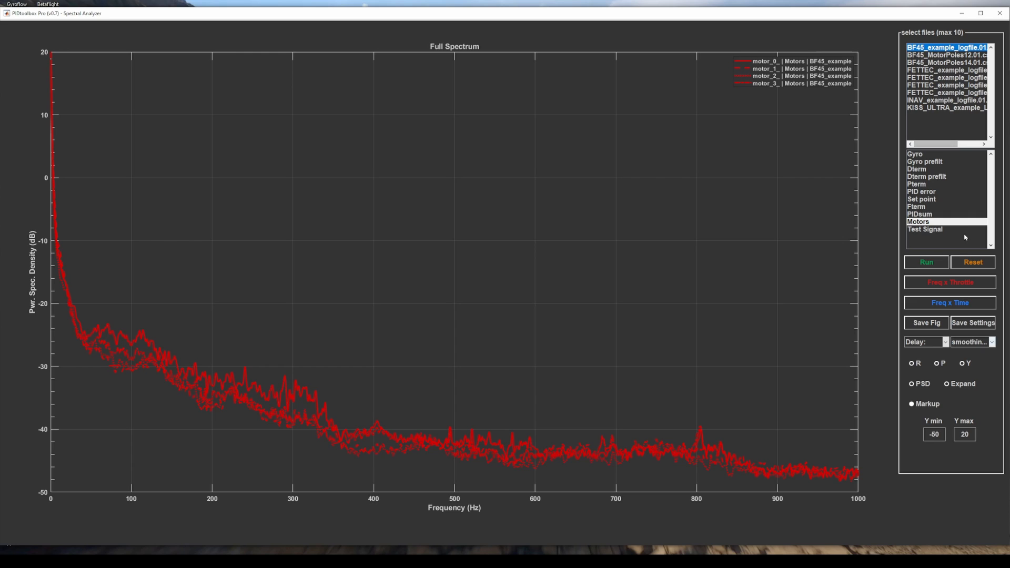
Step: Run the spectra for Gyro and Gyro prefilt on the BF45 example log and display the filter delay
{"action": "left_click", "coordinate": [916, 154]}
{"action": "left_click", "coordinate": [925, 162], "text": "shift"}
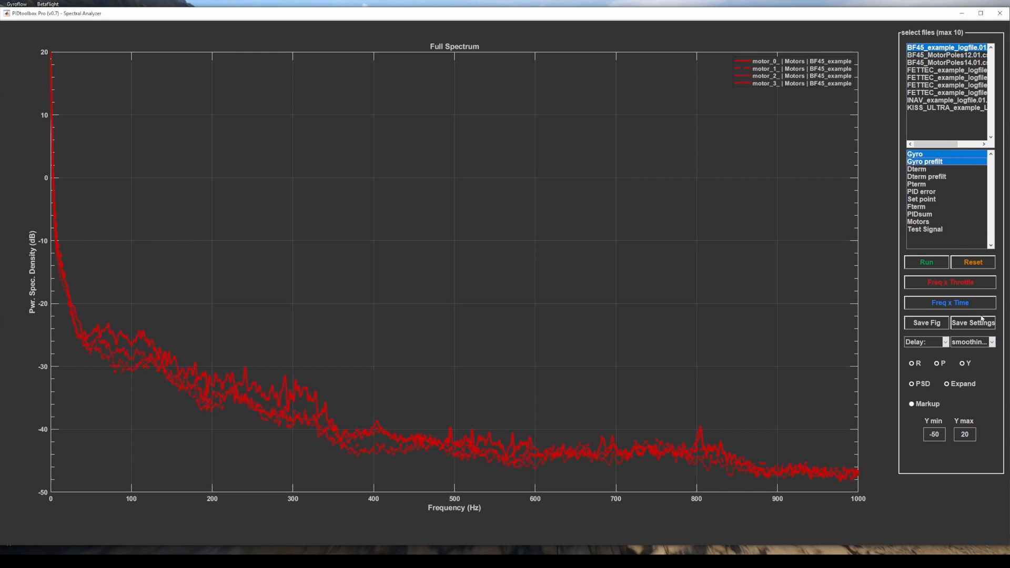
{"action": "left_click", "coordinate": [927, 262]}
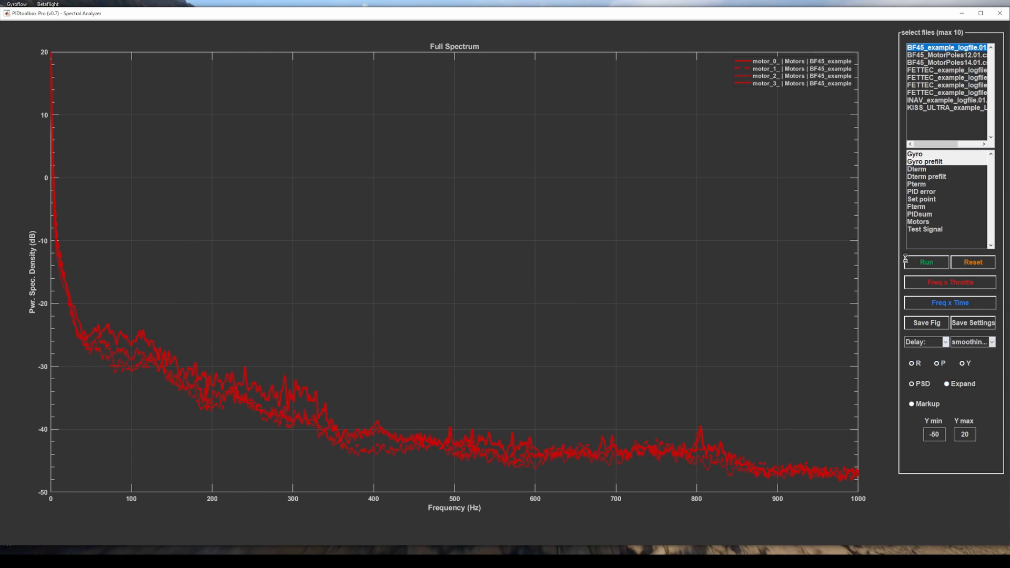
{"action": "left_click", "coordinate": [937, 343]}
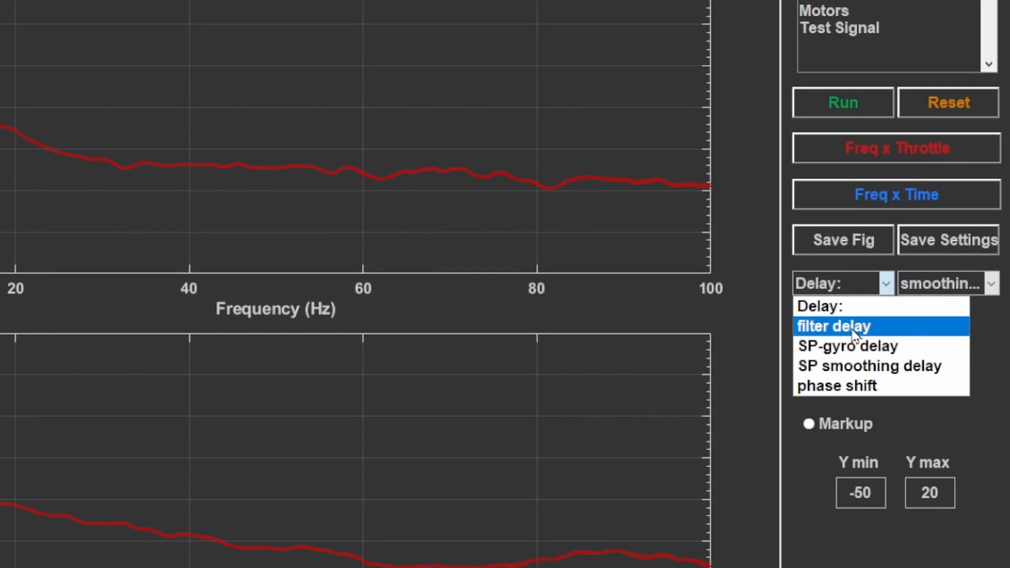
{"action": "left_click", "coordinate": [916, 361]}
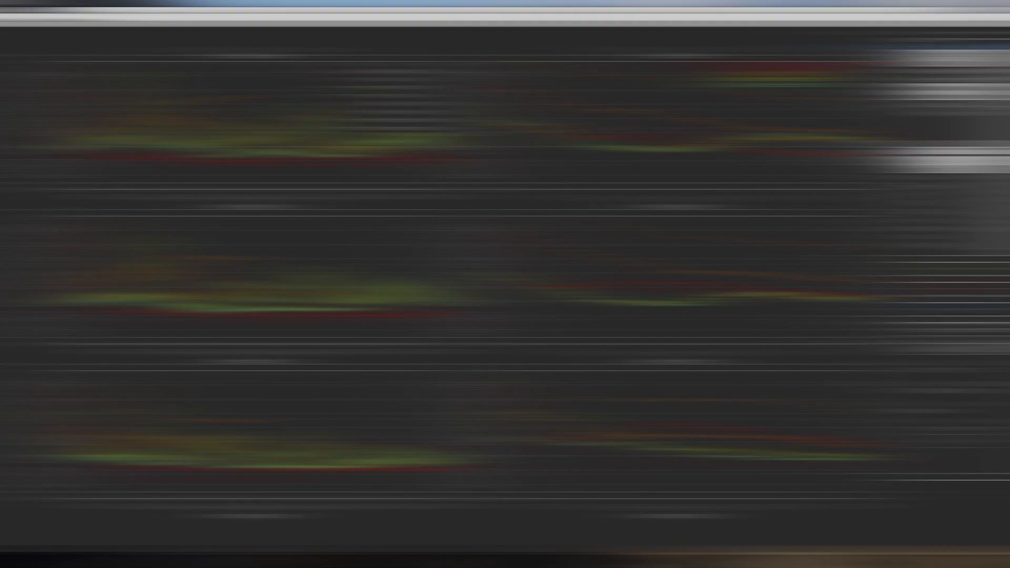
Step: Generate the frequency x time spectrogram of Gyro prefilt for BF45_for_freqxTm.01.csv
{"action": "left_click", "coordinate": [945, 63]}
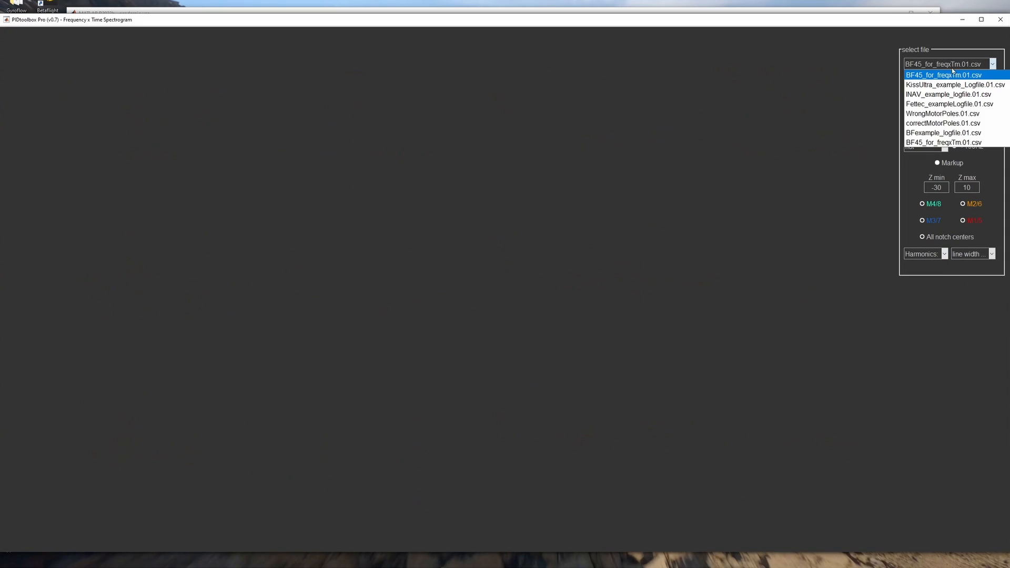
{"action": "left_click", "coordinate": [943, 143]}
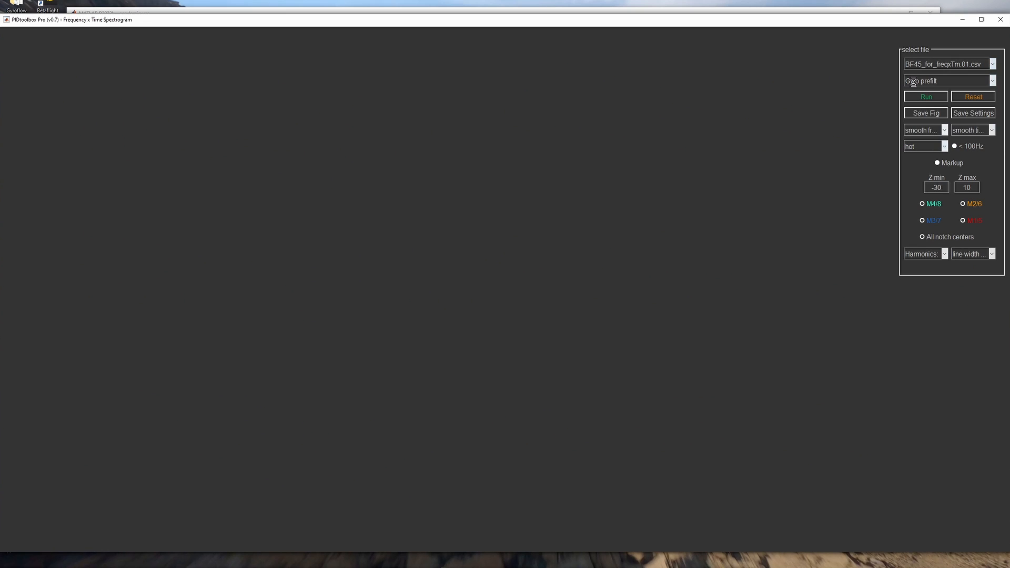
{"action": "left_click", "coordinate": [921, 97]}
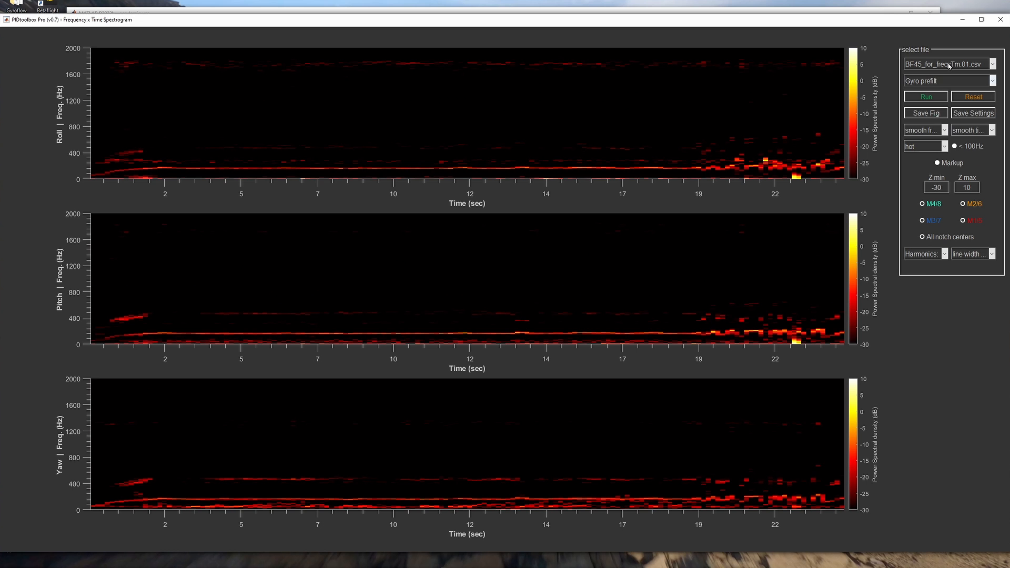
Step: Select BFexample_logfile.01.csv as the spectrogram's log file and replace that choice with correctMotorPoles.01.csv
{"action": "left_click", "coordinate": [950, 65]}
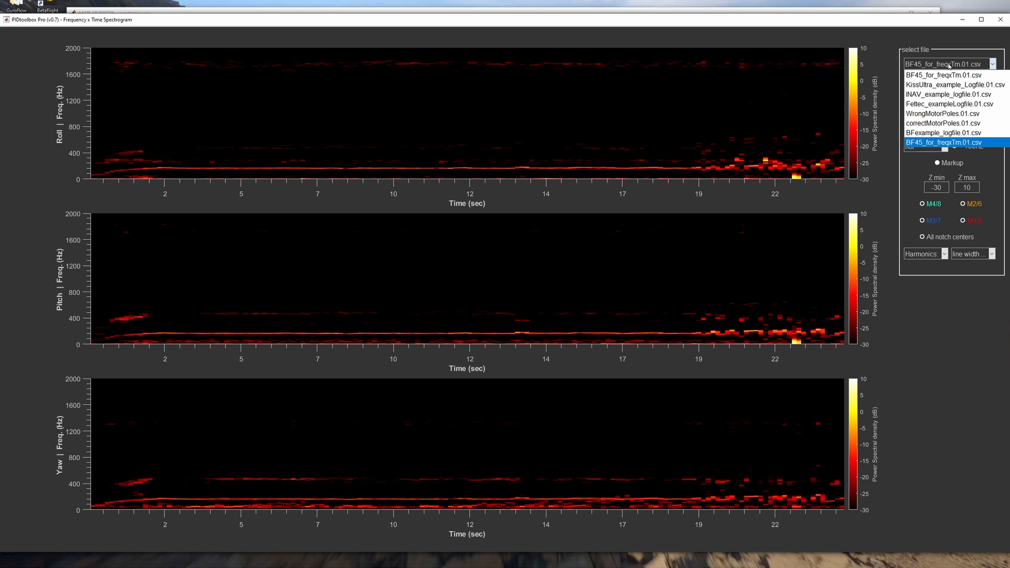
{"action": "left_click", "coordinate": [927, 135]}
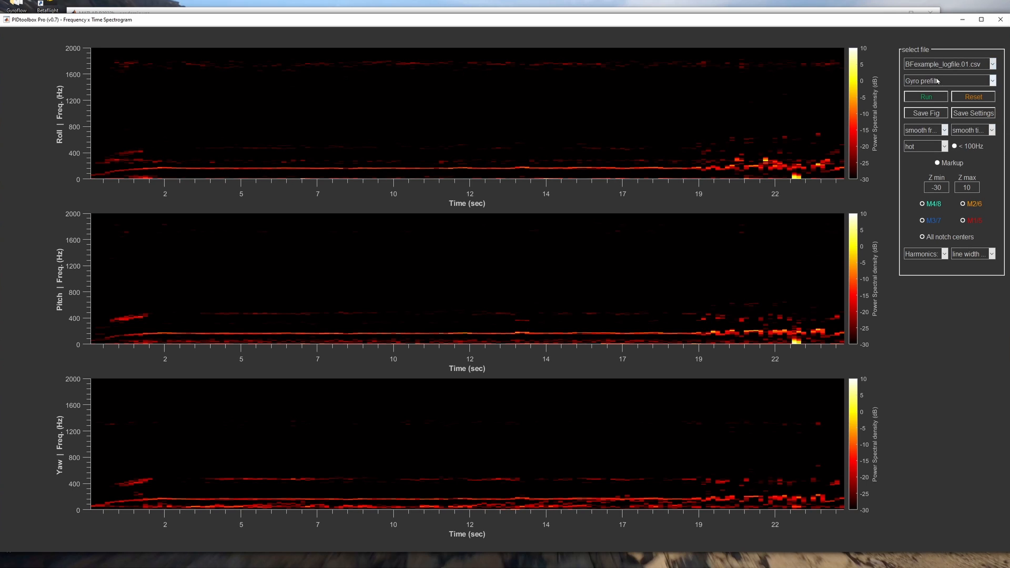
{"action": "left_click", "coordinate": [992, 64]}
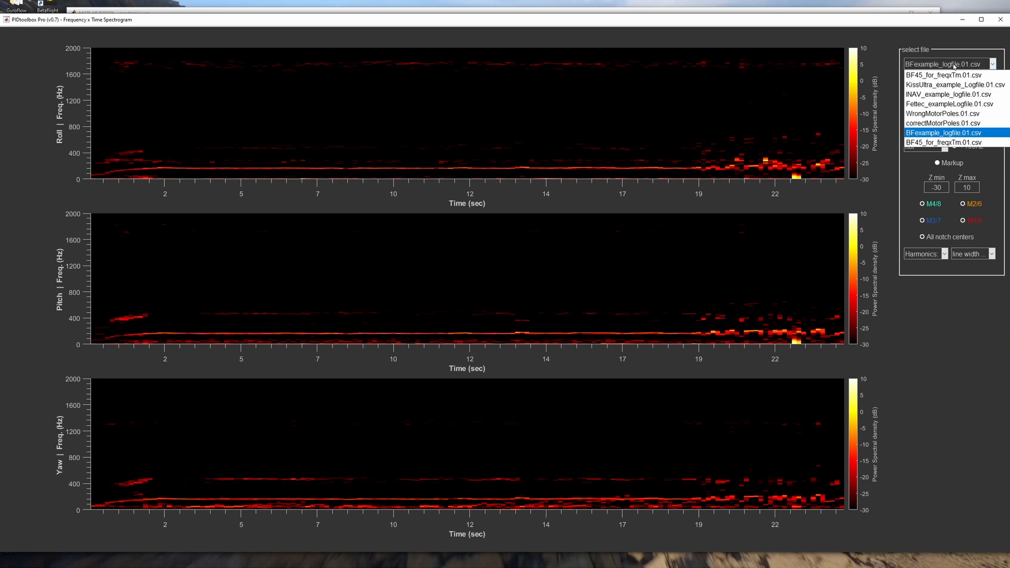
{"action": "left_click", "coordinate": [932, 124]}
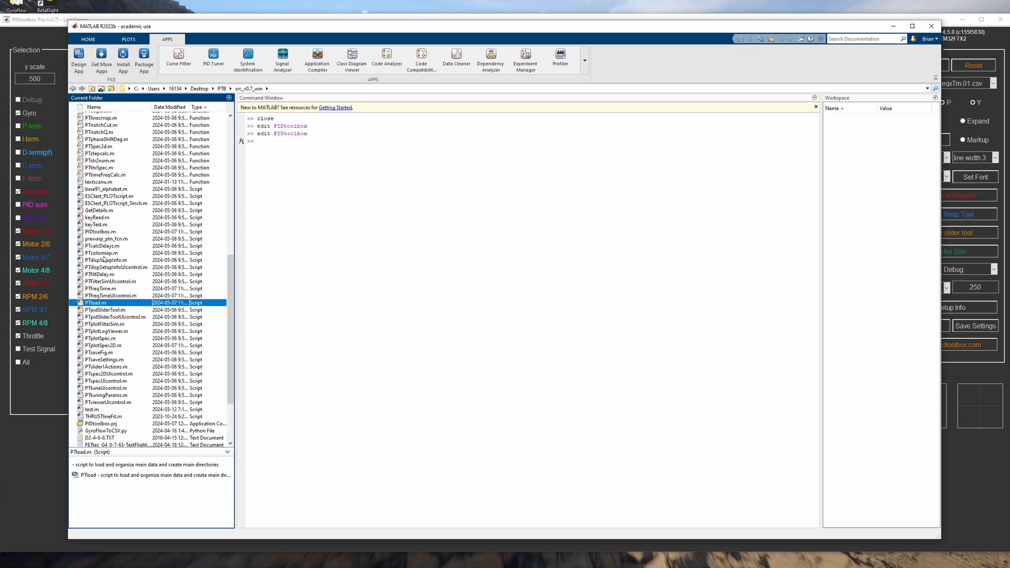
Step: Switch to MATLAB, open the PIDtoolbox.m script, examine its setup code, and return to the PIDtoolbox Log Viewer
{"action": "left_click", "coordinate": [104, 232]}
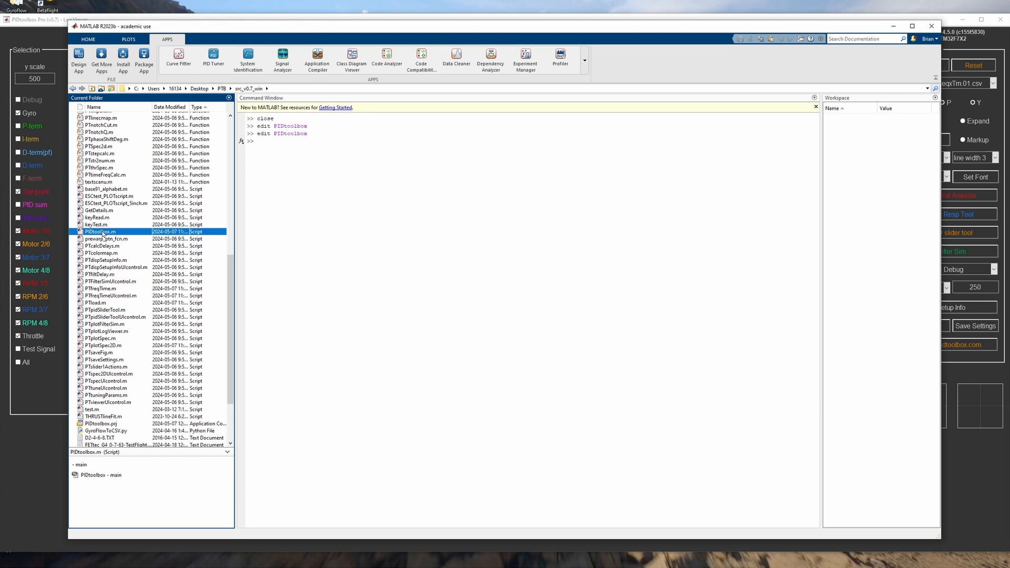
{"action": "scroll", "coordinate": [437, 241], "scroll_direction": "down", "scroll_amount": 4}
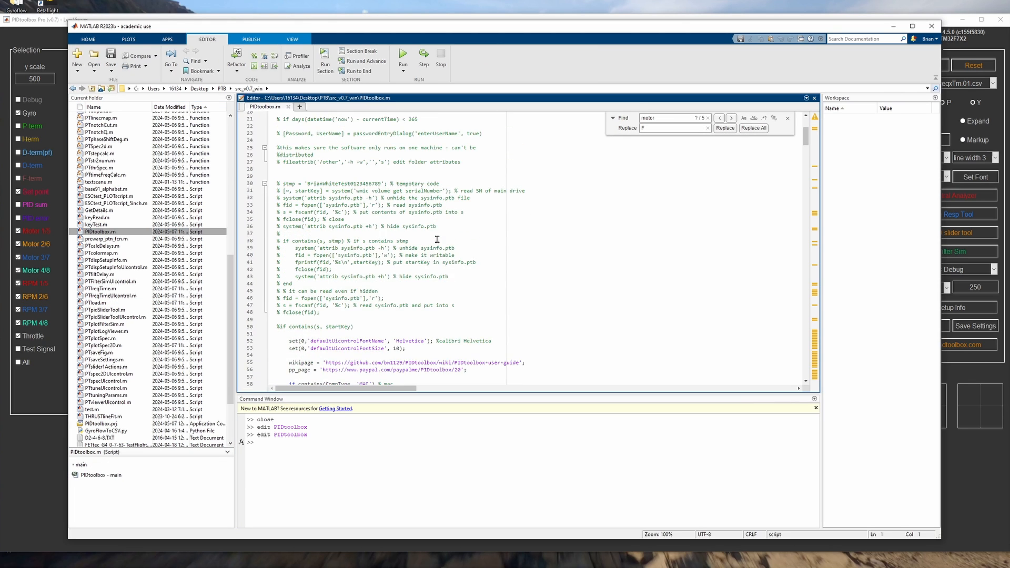
{"action": "scroll", "coordinate": [437, 241], "scroll_direction": "up", "scroll_amount": 3}
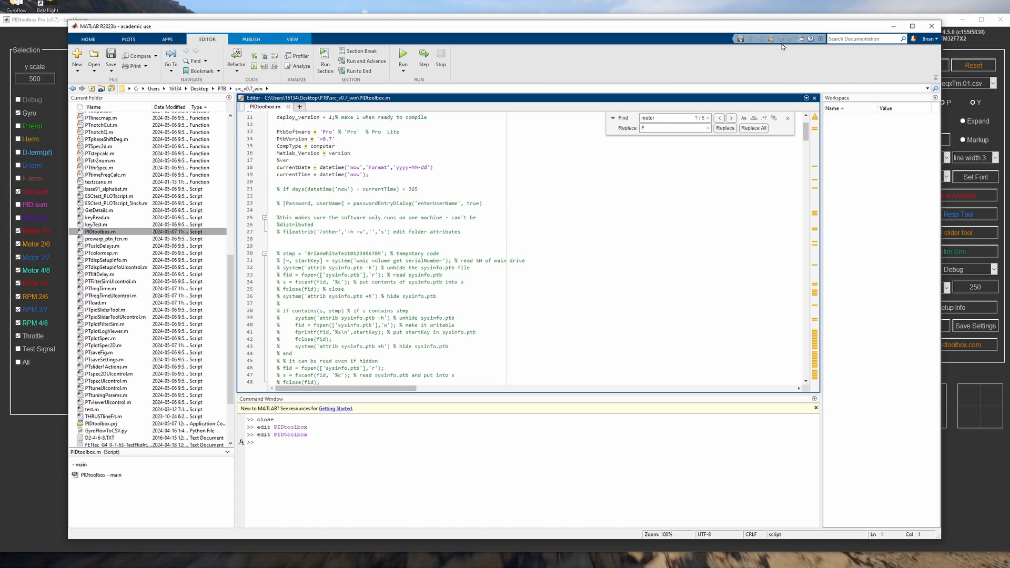
{"action": "scroll", "coordinate": [590, 204], "scroll_direction": "down", "scroll_amount": 6}
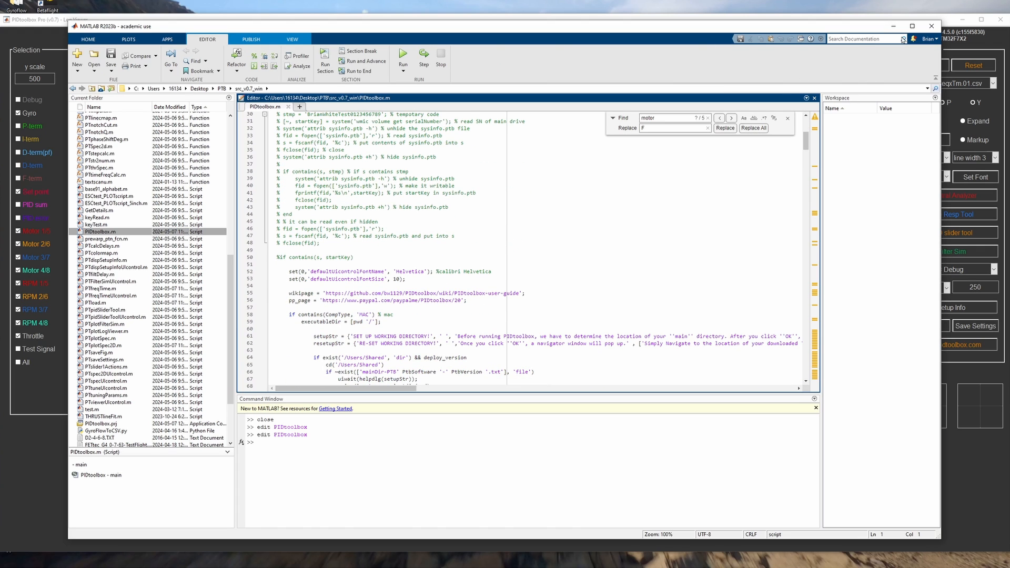
{"action": "left_click", "coordinate": [994, 43]}
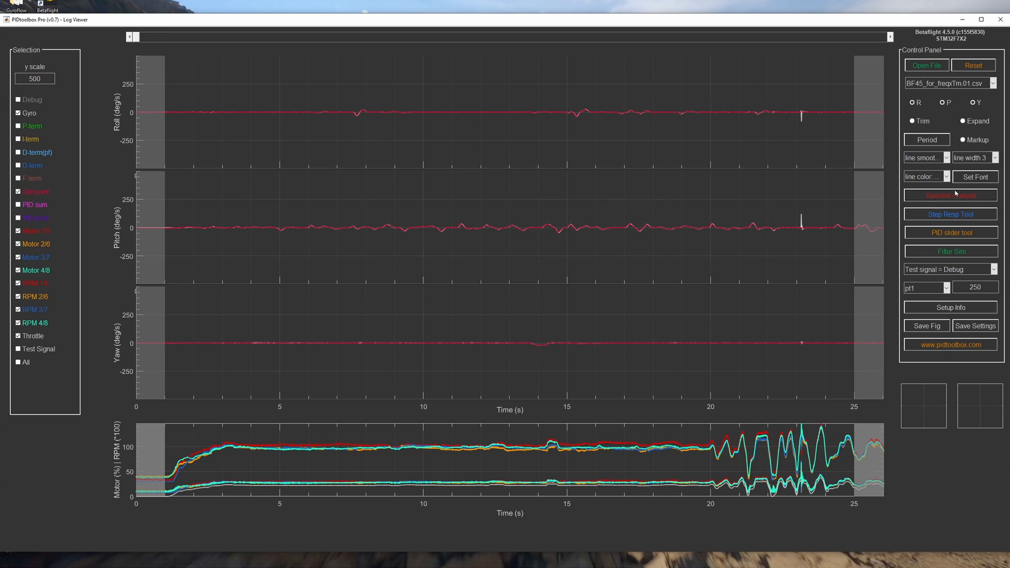
Step: Open the Filter Simulator and set both Lowpass 1 and Lowpass 2 to pt1
{"action": "left_click", "coordinate": [940, 84]}
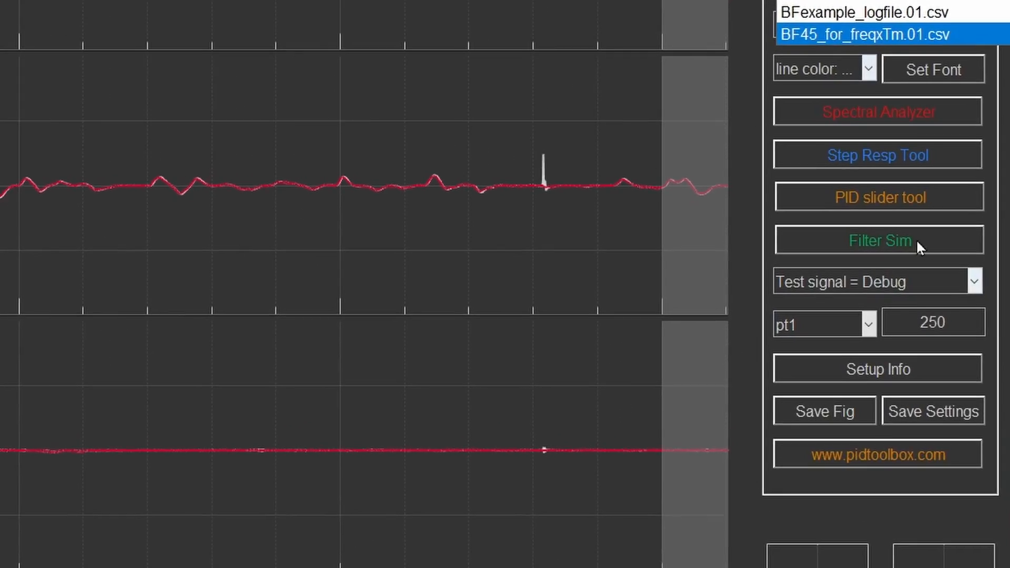
{"action": "left_click", "coordinate": [917, 242]}
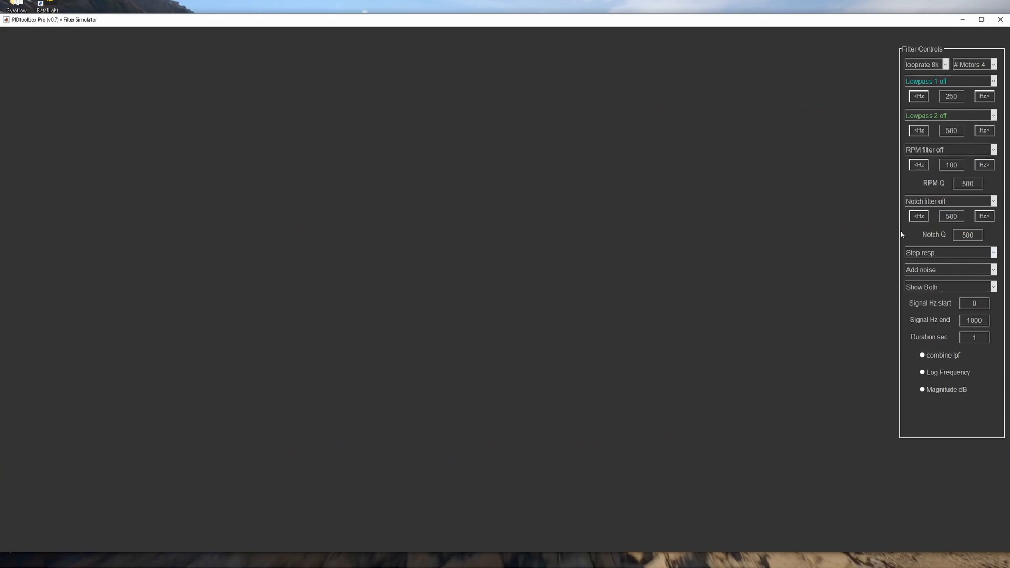
{"action": "left_click", "coordinate": [919, 81]}
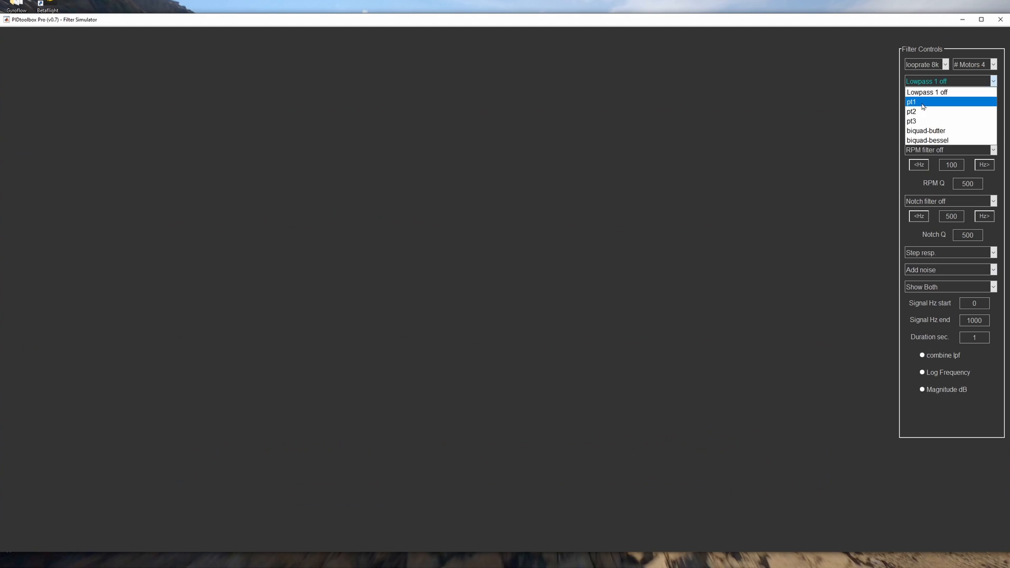
{"action": "left_click", "coordinate": [924, 102]}
{"action": "left_click", "coordinate": [928, 115]}
{"action": "left_click", "coordinate": [914, 136]}
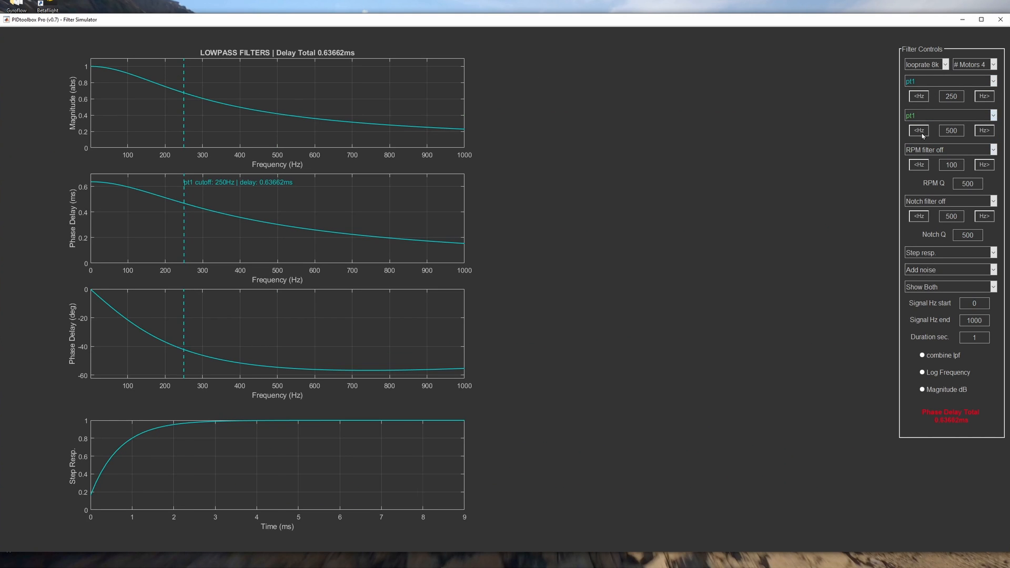
Step: Set the simulated RPM filter to 3 harmonics and turn the notch filter on
{"action": "left_click", "coordinate": [943, 151]}
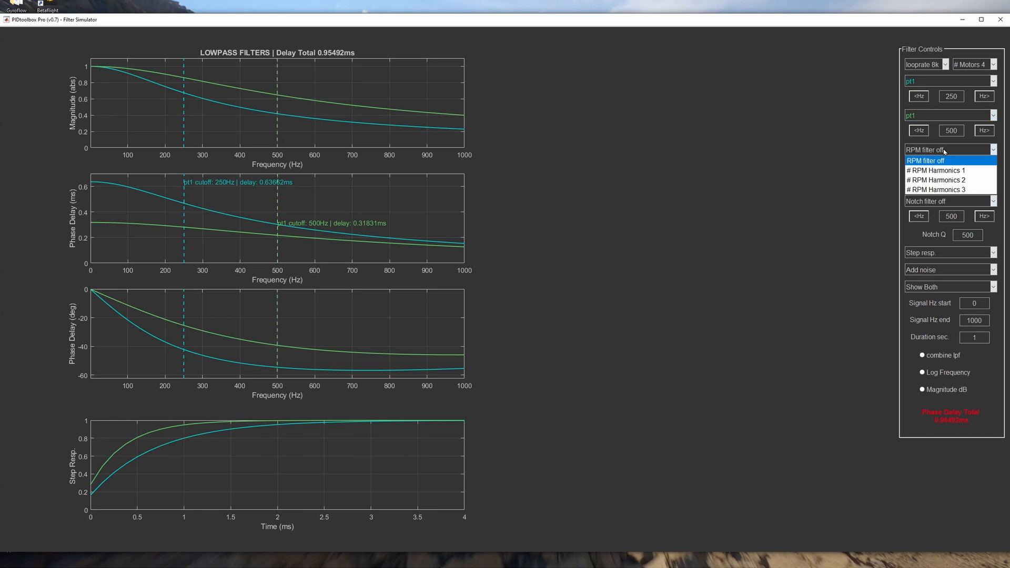
{"action": "left_click", "coordinate": [945, 190]}
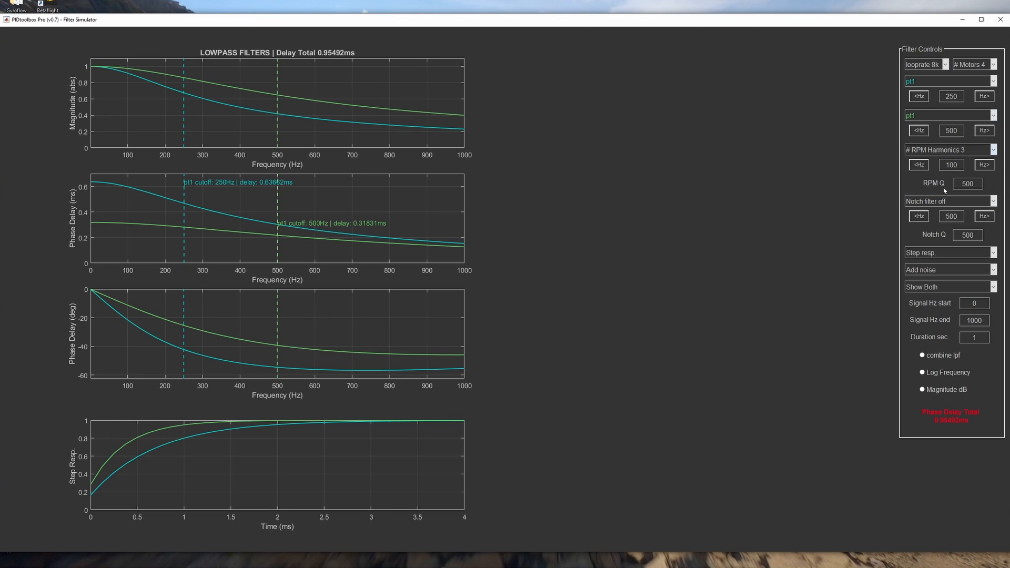
{"action": "left_click", "coordinate": [941, 202]}
{"action": "left_click", "coordinate": [936, 225]}
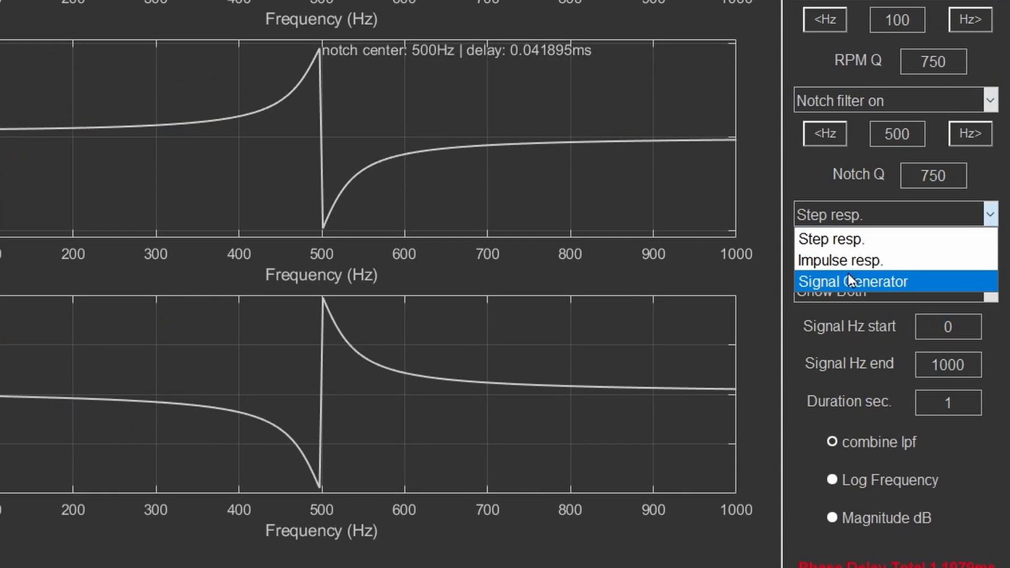
Step: Switch the simulator's response plots to Signal Generator and zoom in on the notch-filtered signal around 0.5 s
{"action": "left_click", "coordinate": [849, 281]}
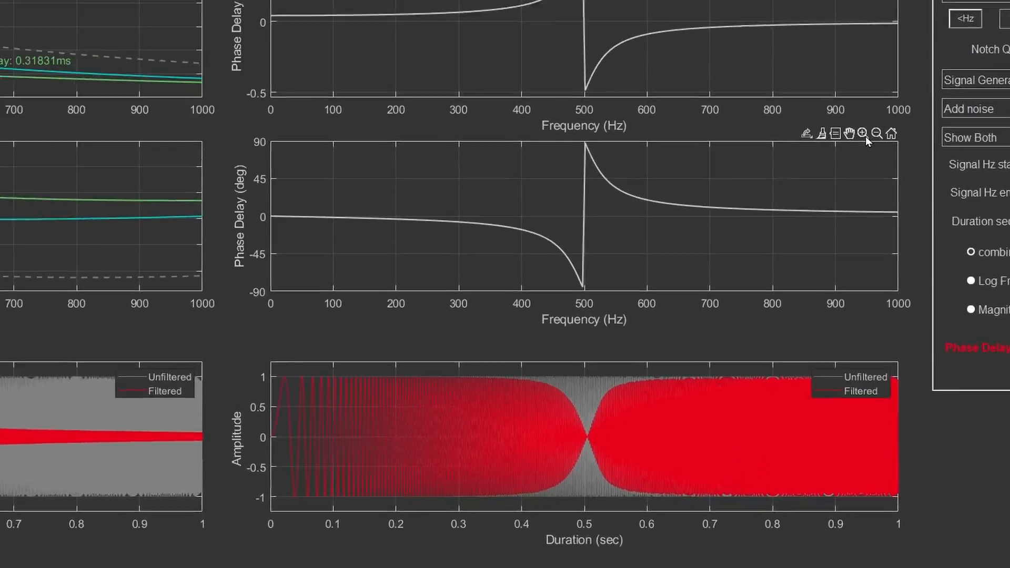
{"action": "left_click_drag", "start_coordinate": [232, 266], "coordinate": [466, 453]}
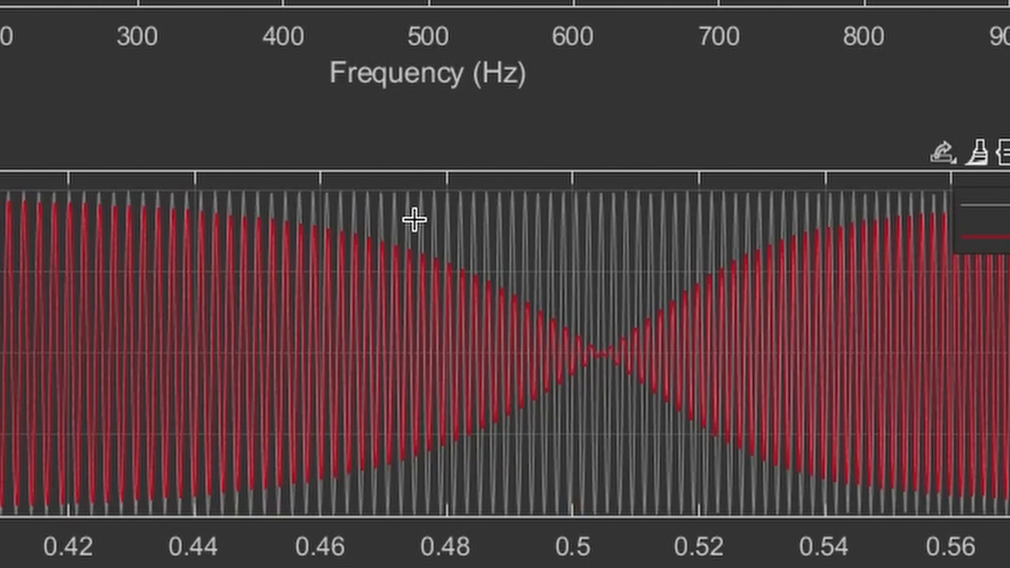
{"action": "left_click_drag", "start_coordinate": [414, 220], "coordinate": [727, 438]}
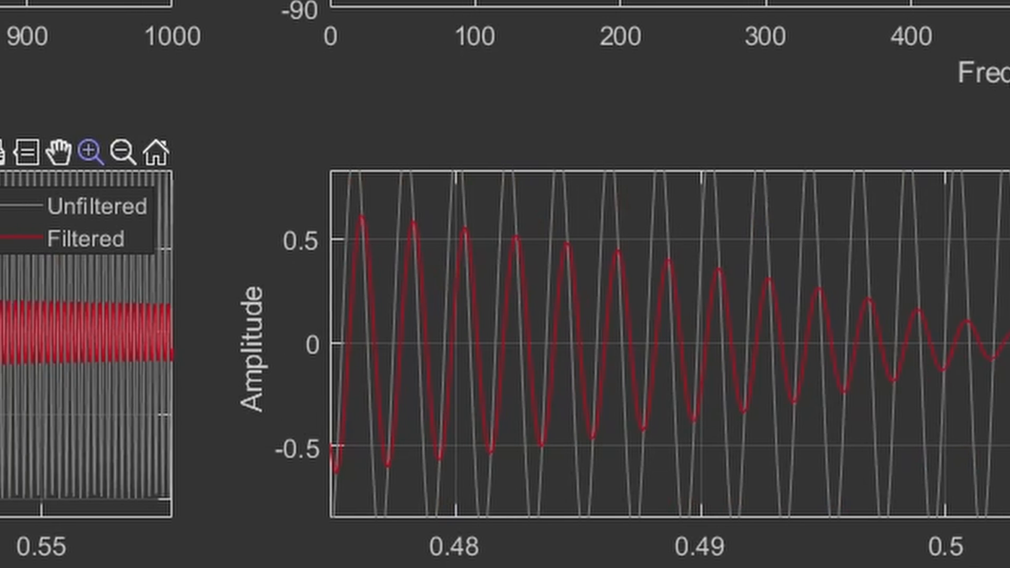
Step: Examine the filtered and unfiltered lowpass signals around 0.35 to 0.38 s, and return to a wide time range
{"action": "left_click_drag", "start_coordinate": [0, 188], "coordinate": [0, 446]}
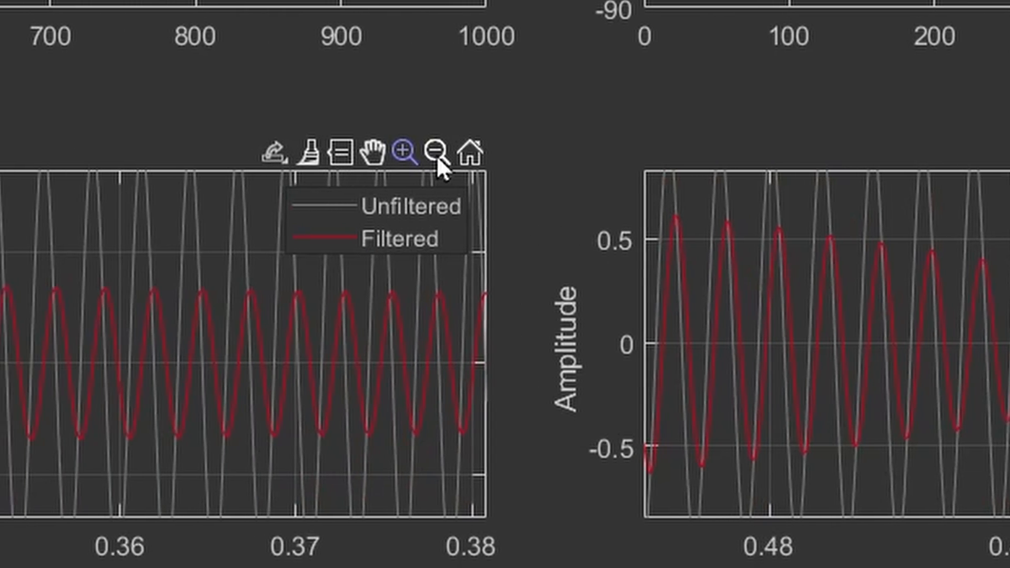
{"action": "left_click", "coordinate": [438, 157]}
{"action": "left_click", "coordinate": [203, 362]}
{"action": "left_click", "coordinate": [173, 361]}
{"action": "left_click", "coordinate": [142, 355]}
{"action": "left_click", "coordinate": [108, 347]}
{"action": "left_click", "coordinate": [81, 342]}
{"action": "left_click", "coordinate": [60, 339]}
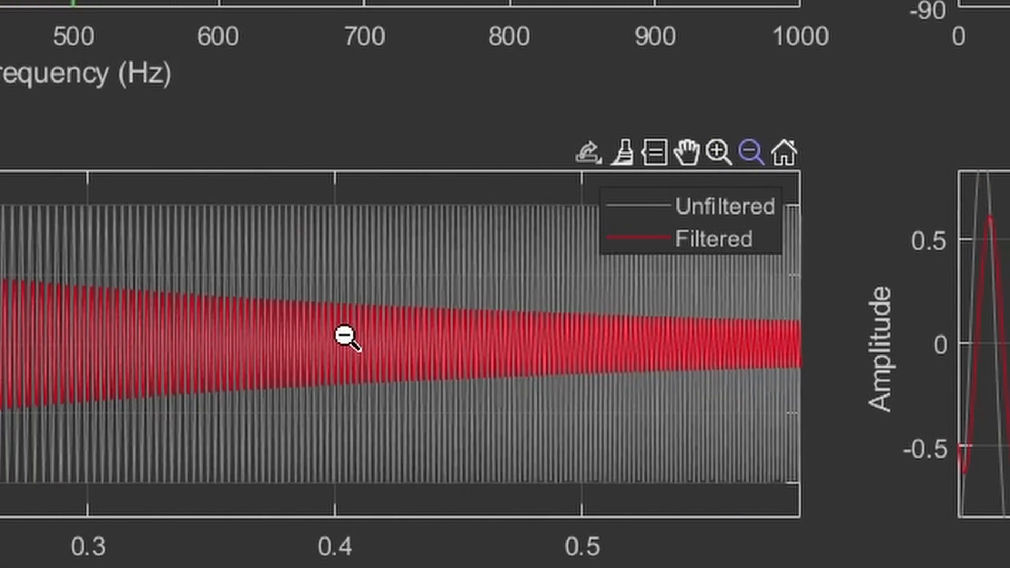
{"action": "left_click", "coordinate": [343, 336]}
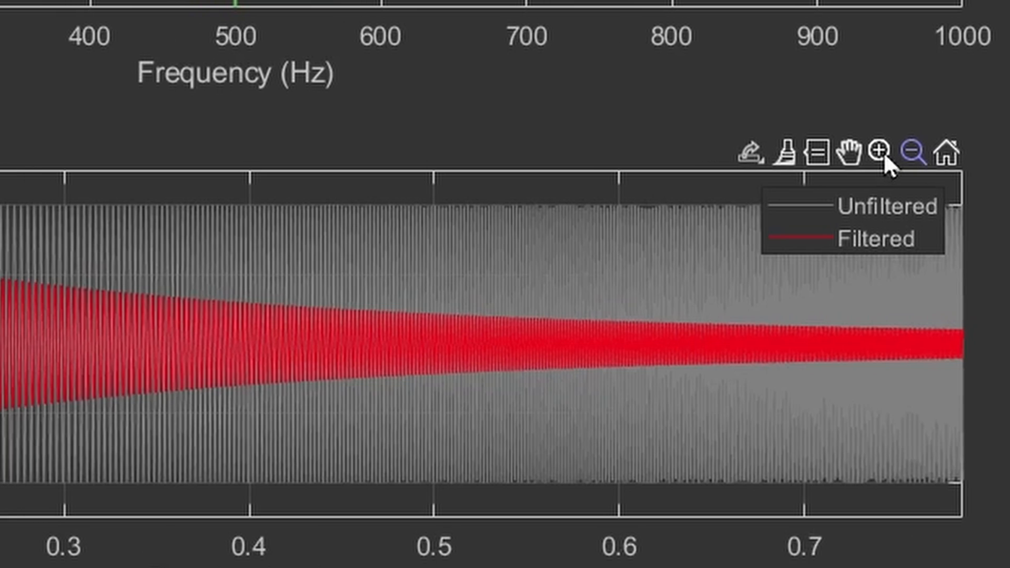
Step: Examine the lowpass signal's delay between about 0.02 and 0.1 s, and close the Filter Simulator
{"action": "left_click", "coordinate": [720, 154]}
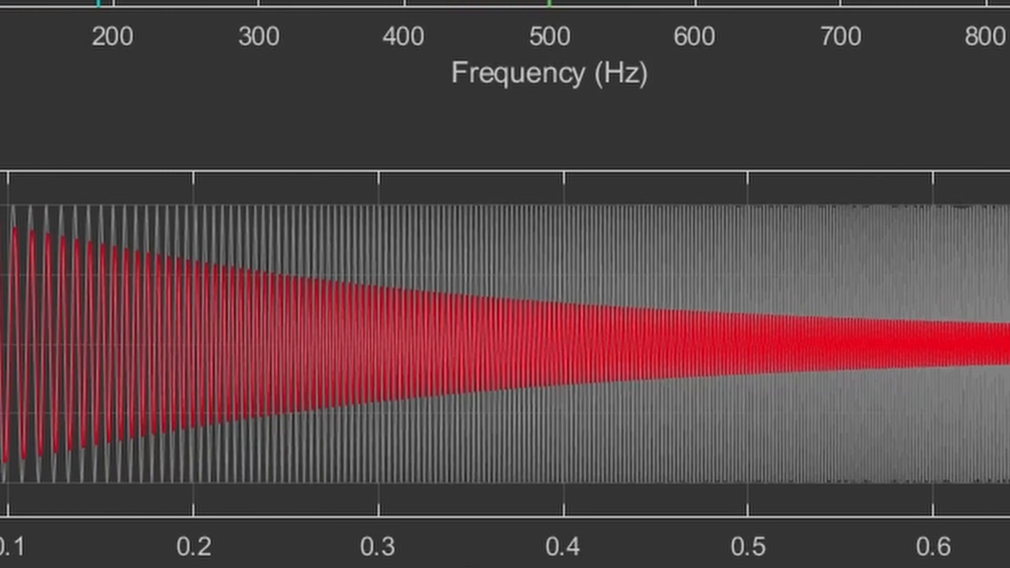
{"action": "left_click_drag", "start_coordinate": [0, 192], "coordinate": [80, 479]}
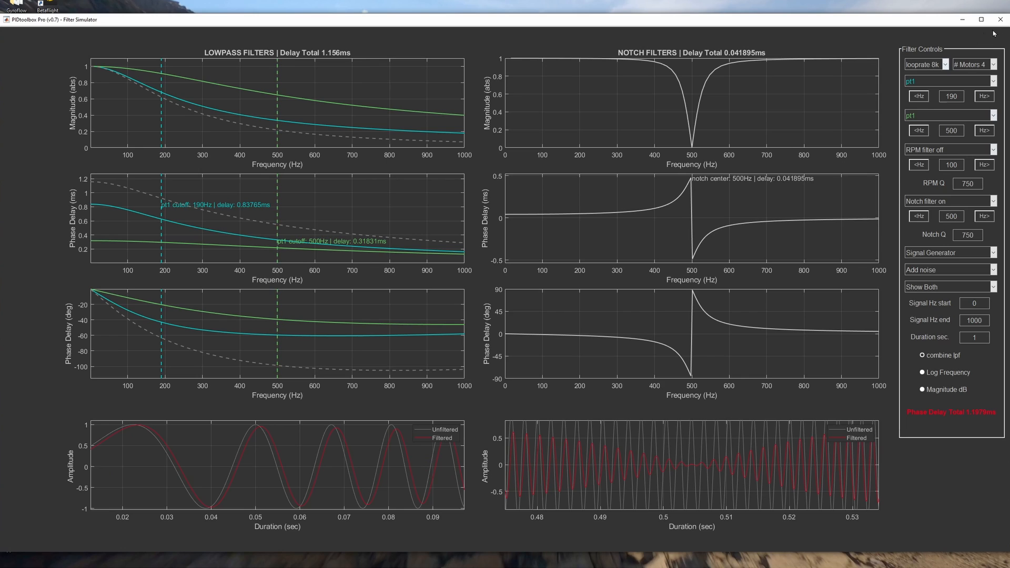
{"action": "left_click", "coordinate": [1000, 20]}
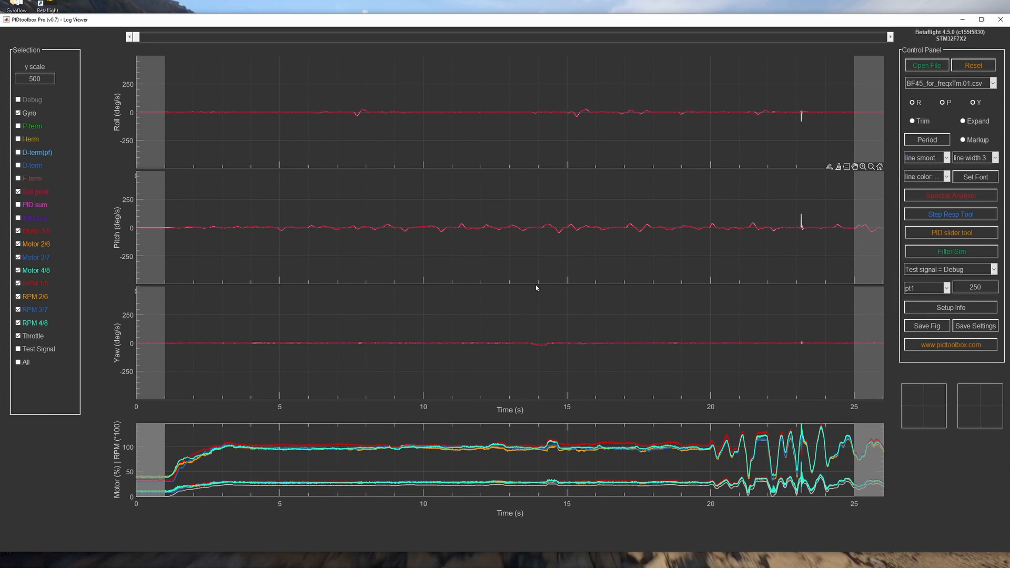
Step: Choose Debug as the Log Viewer's test signal and apply a pt3 filter to it
{"action": "left_click", "coordinate": [935, 271]}
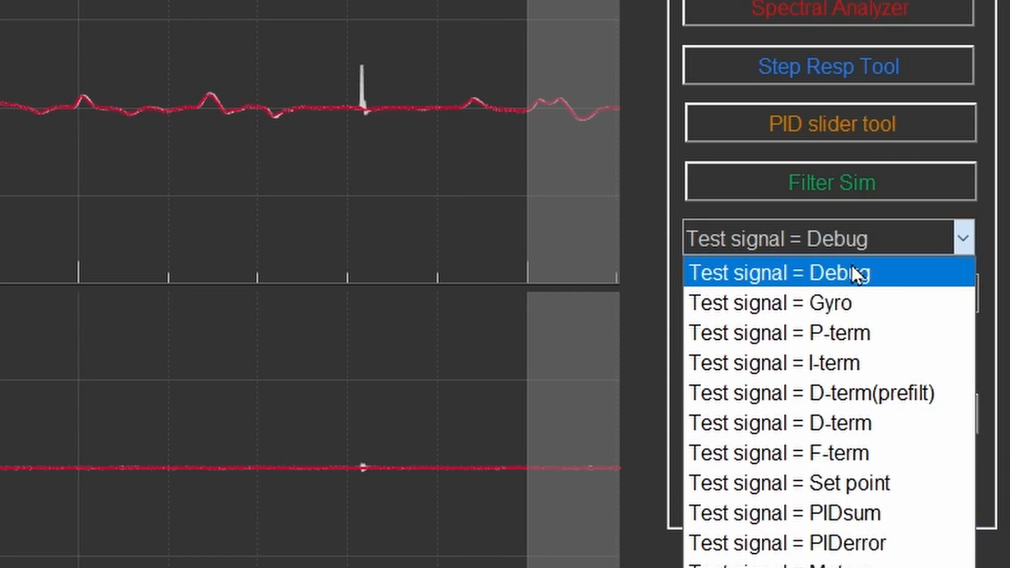
{"action": "left_click", "coordinate": [789, 271]}
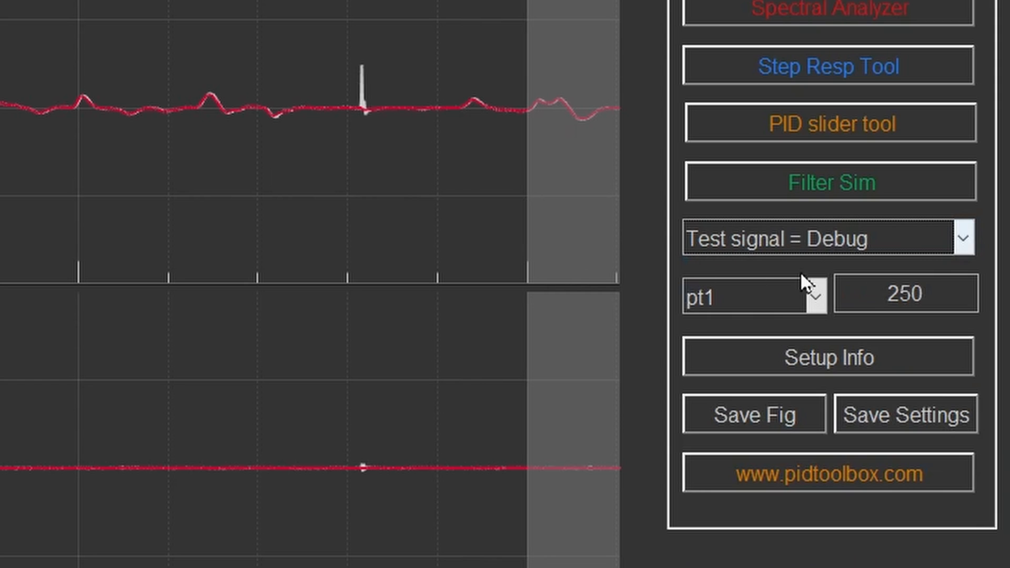
{"action": "left_click", "coordinate": [816, 296]}
{"action": "left_click", "coordinate": [732, 389]}
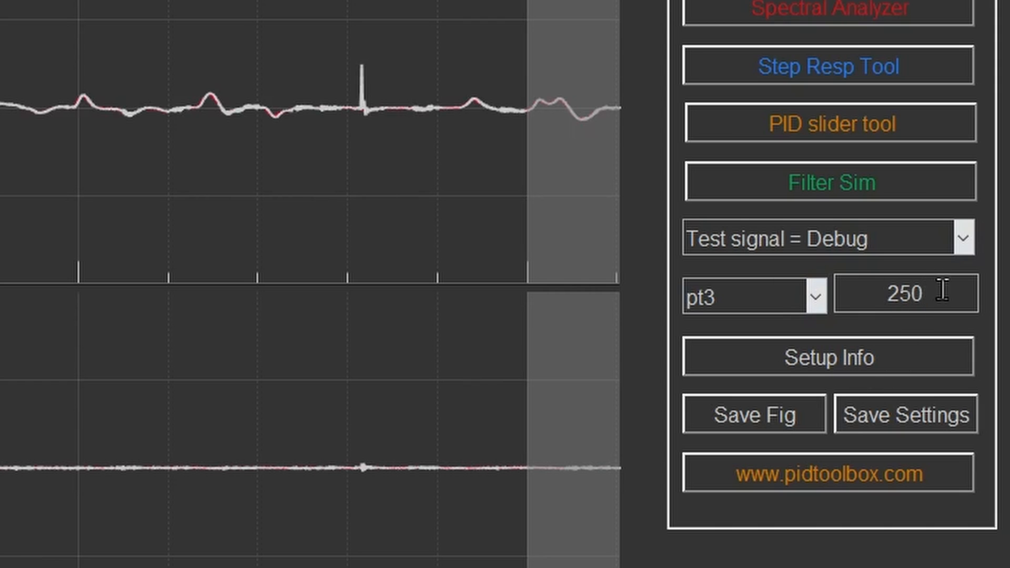
Step: Set the test signal's filter to biquad-butter with a 50 Hz cutoff
{"action": "left_click_drag", "start_coordinate": [942, 290], "coordinate": [834, 293]}
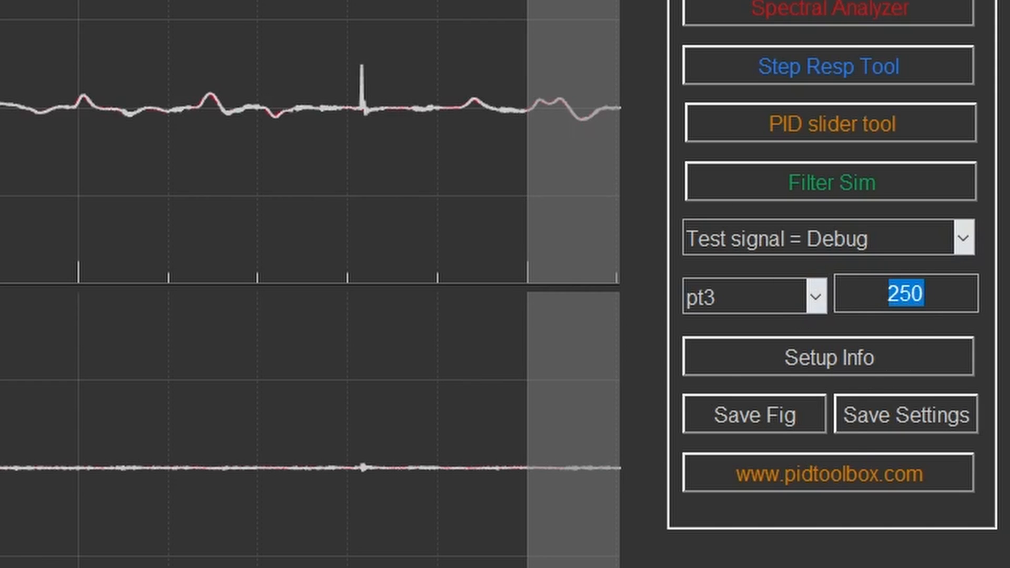
{"action": "left_click", "coordinate": [750, 297]}
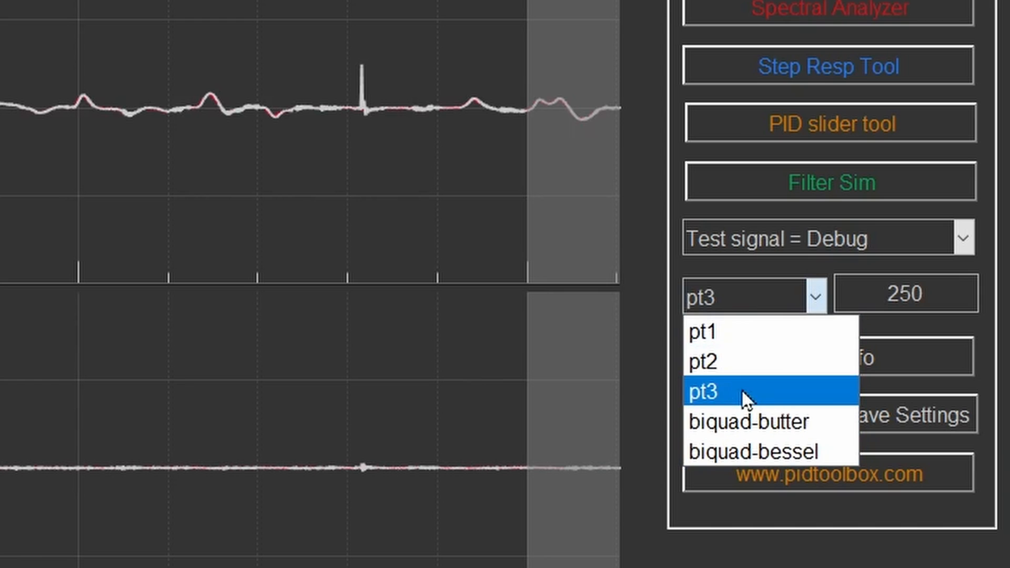
{"action": "left_click", "coordinate": [779, 425]}
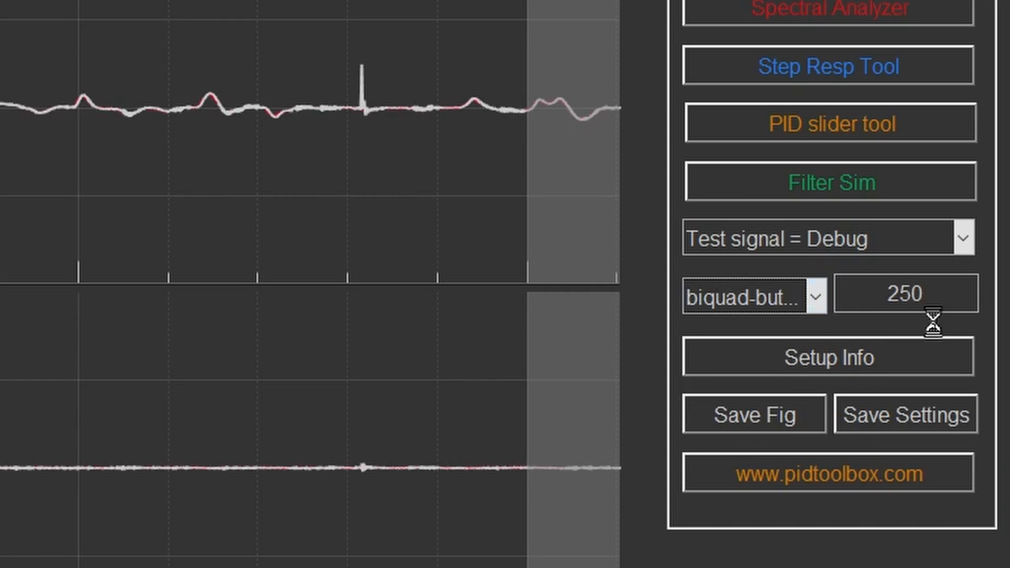
{"action": "double_click", "coordinate": [923, 294]}
{"action": "type", "text": "50"}
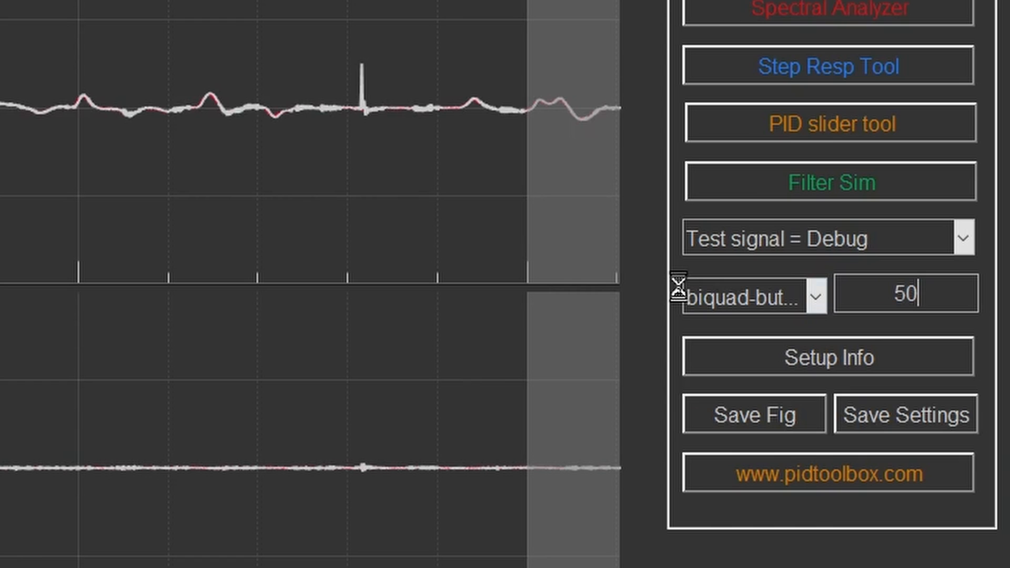
{"action": "key", "text": "Return"}
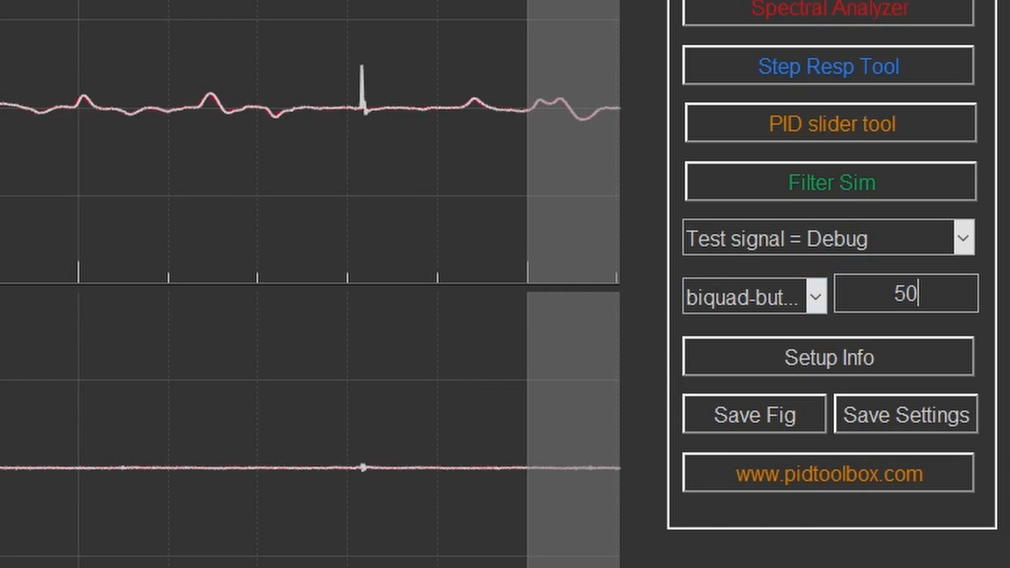
Step: Inspect the filtered pitch trace up close, and select Test Signal in the Spectral Analyzer
{"action": "left_click_drag", "start_coordinate": [104, 48], "coordinate": [0, 132]}
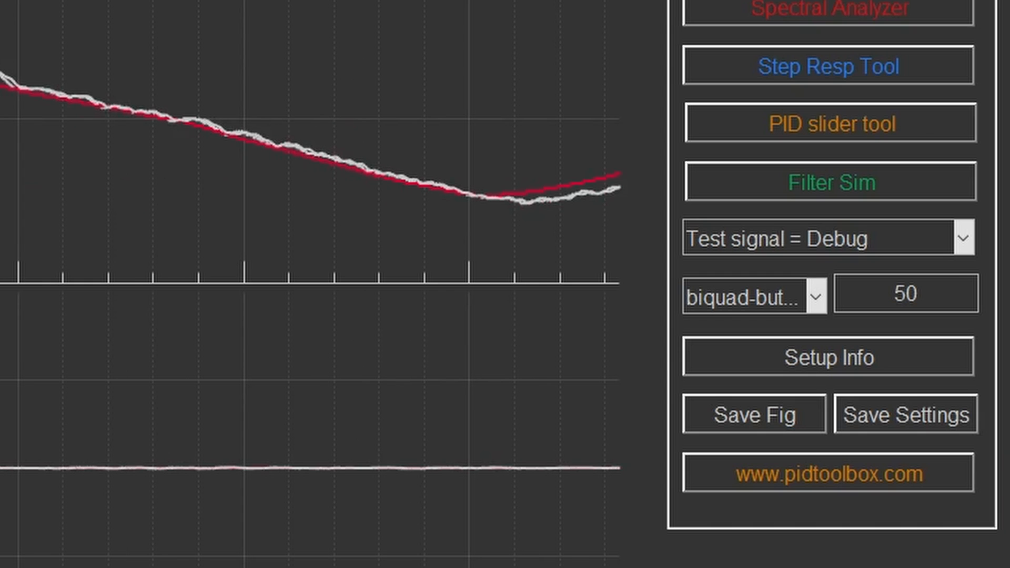
{"action": "left_click", "coordinate": [802, 6]}
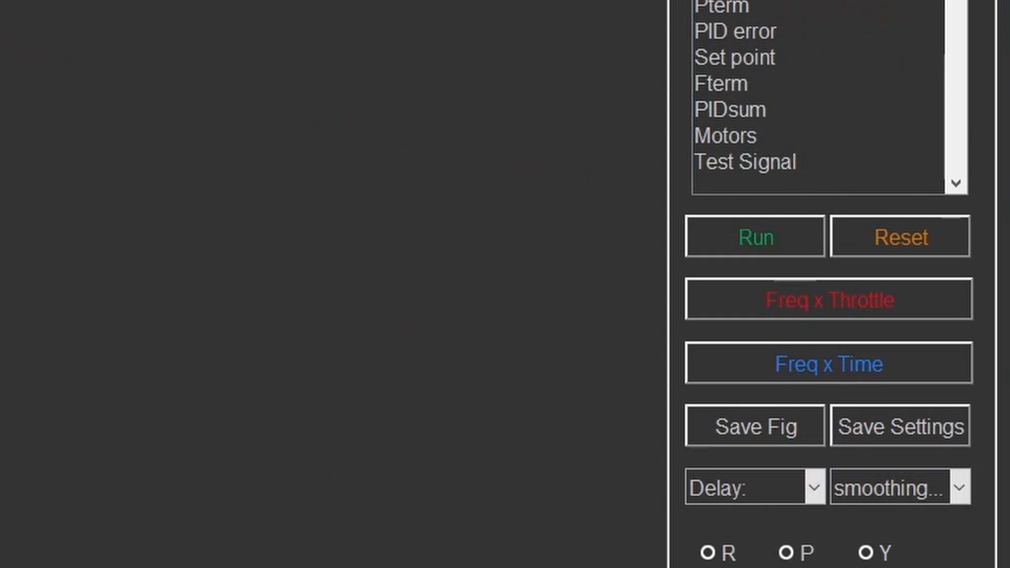
{"action": "left_click", "coordinate": [738, 163]}
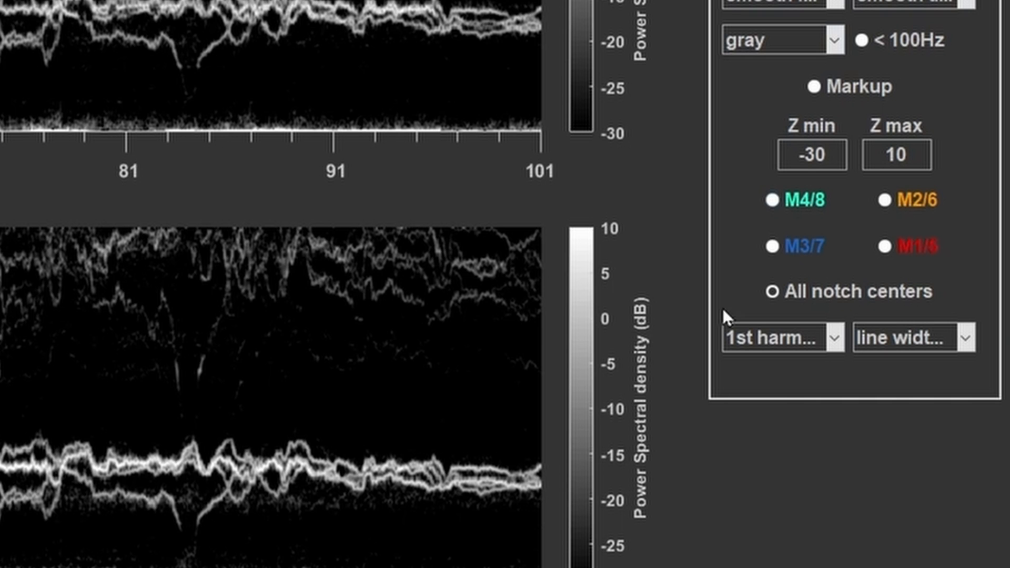
Step: Overlay the 1st harmonic notch centers on the frequency x time spectrogram of flightTest1_96kHz.01.csv
{"action": "left_click", "coordinate": [834, 337]}
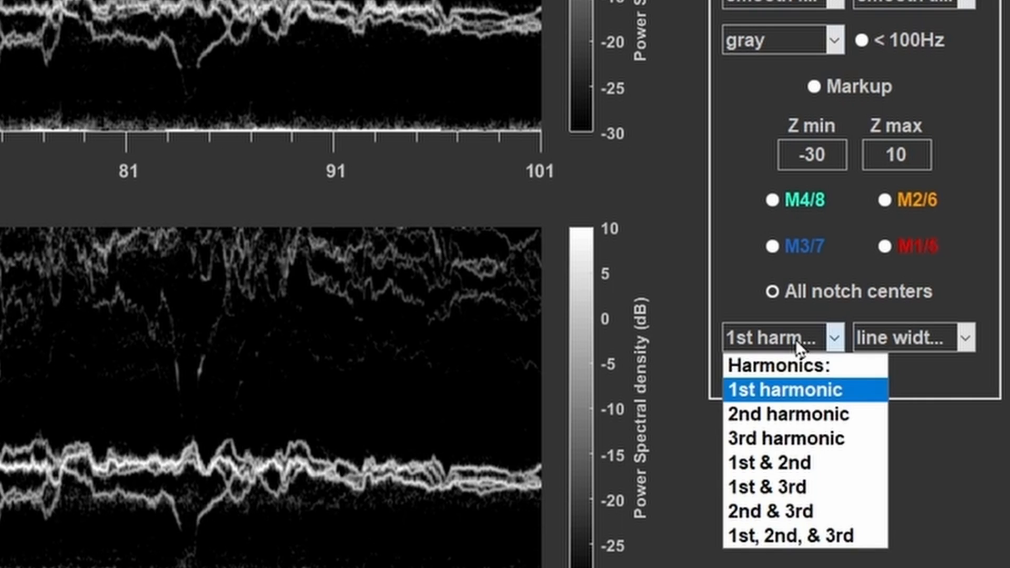
{"action": "left_click", "coordinate": [778, 392]}
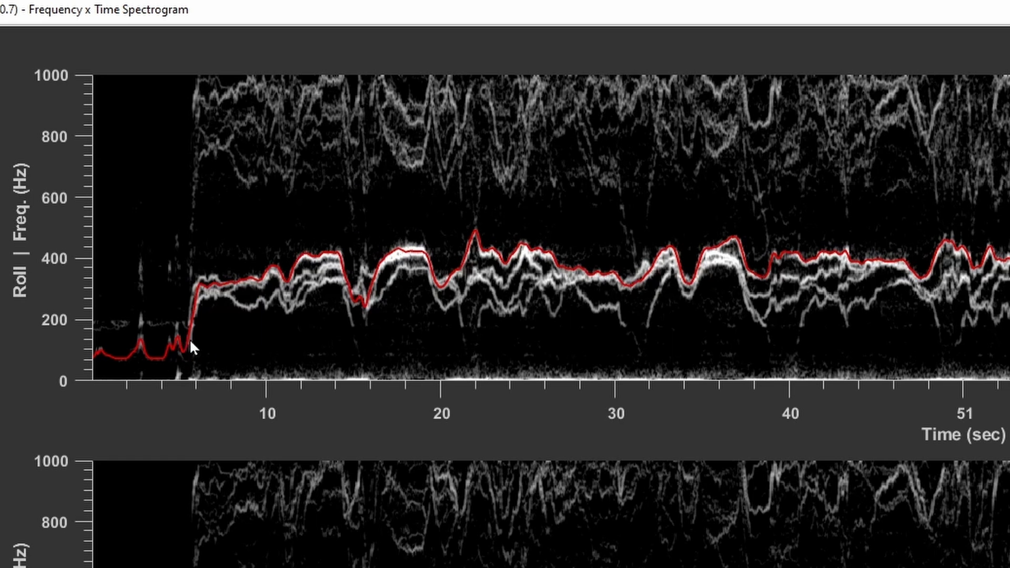
{"action": "left_click", "coordinate": [282, 273]}
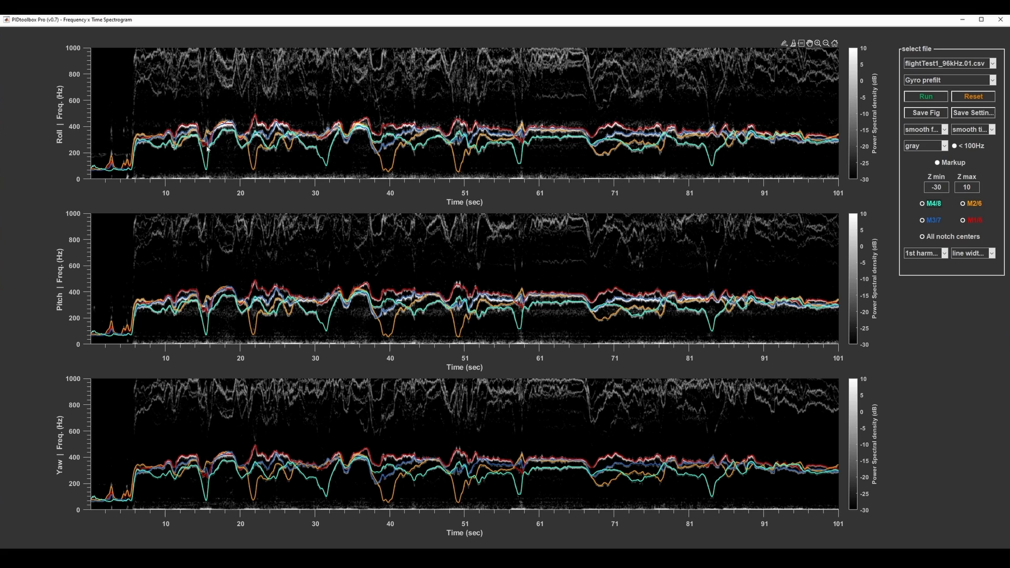
Step: Switch the spectrogram's notch center overlay to the 2nd harmonic
{"action": "left_click", "coordinate": [935, 257]}
{"action": "left_click", "coordinate": [925, 284]}
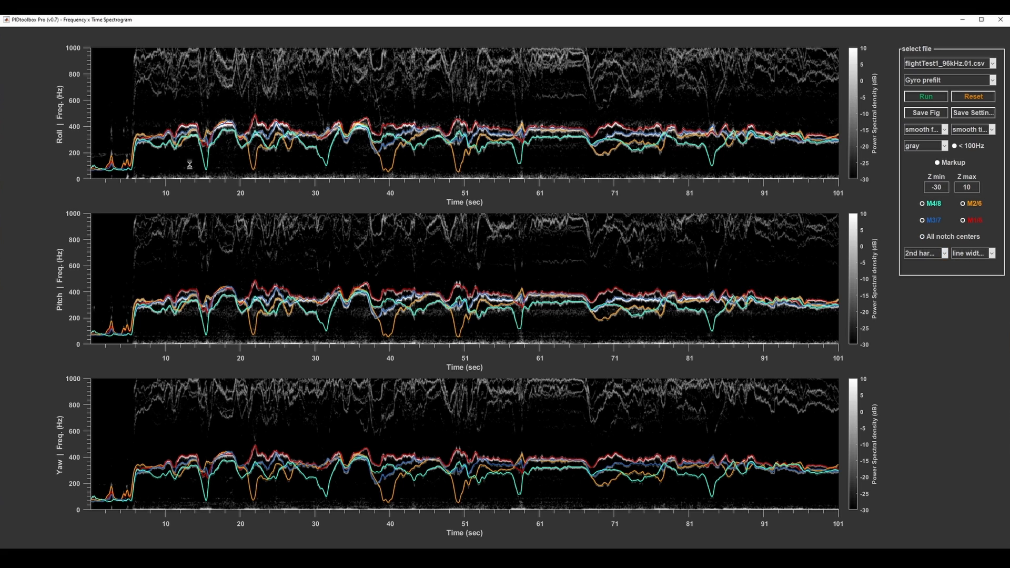